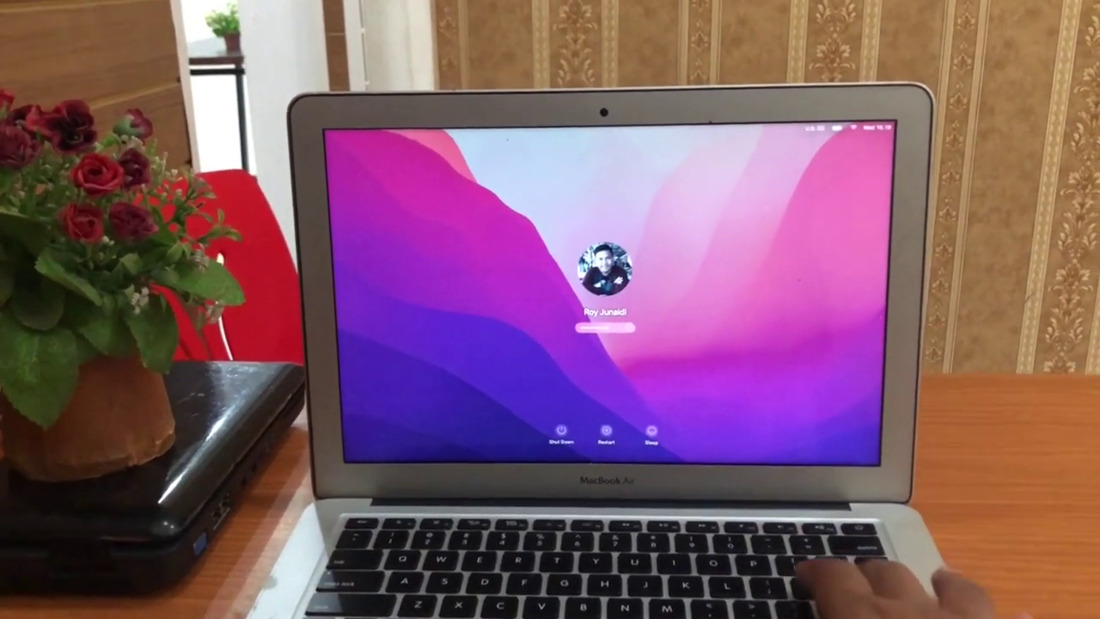
Submit the account password on the login screen to reach the macOS desktop
key("Return")
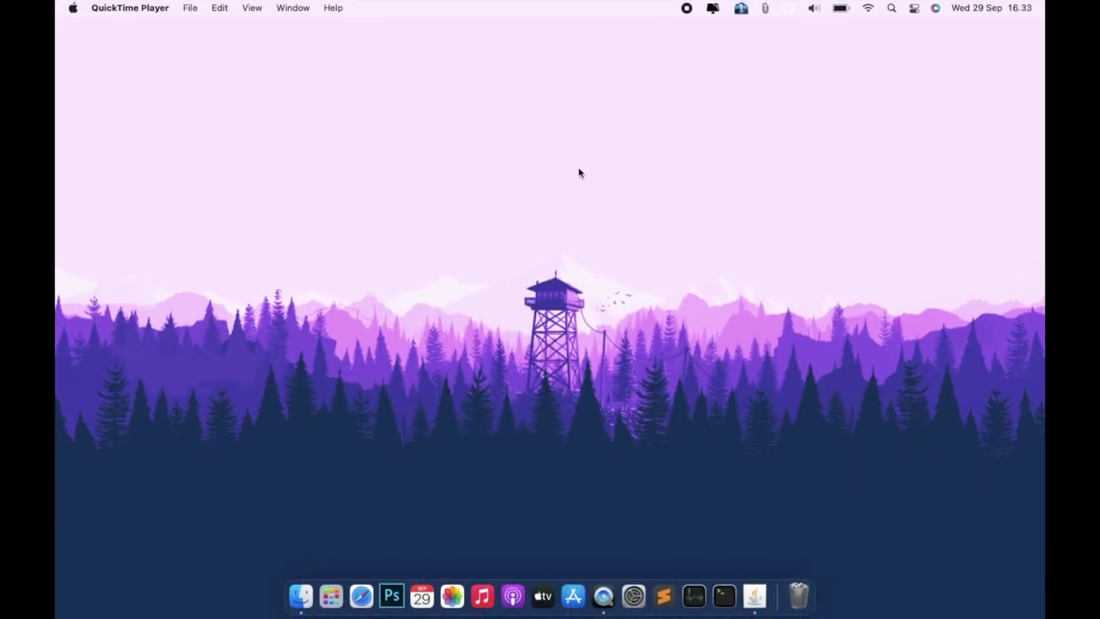
View Indonesia.png from Downloads in Preview, close it, and minimize the Finder window
left_click(294, 602)
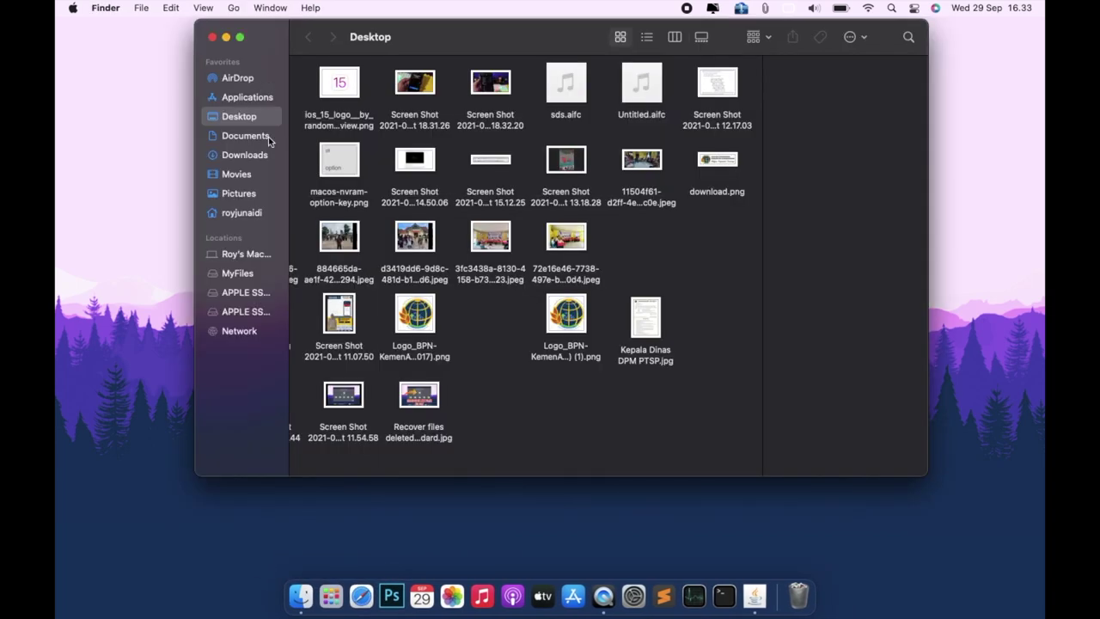
left_click(251, 155)
double_click(328, 105)
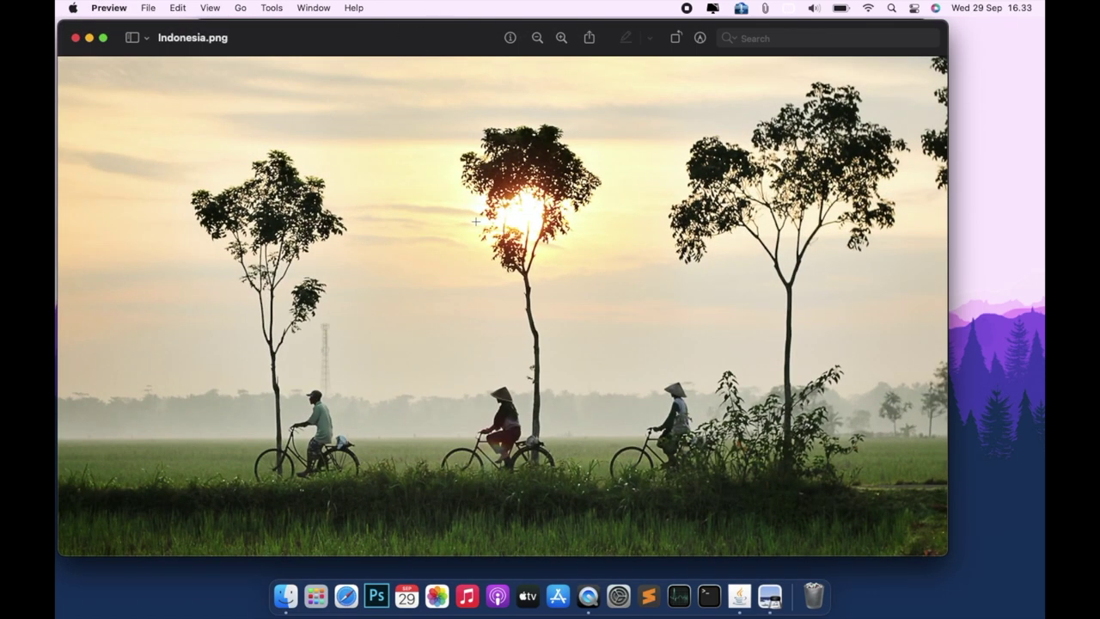
left_click(74, 38)
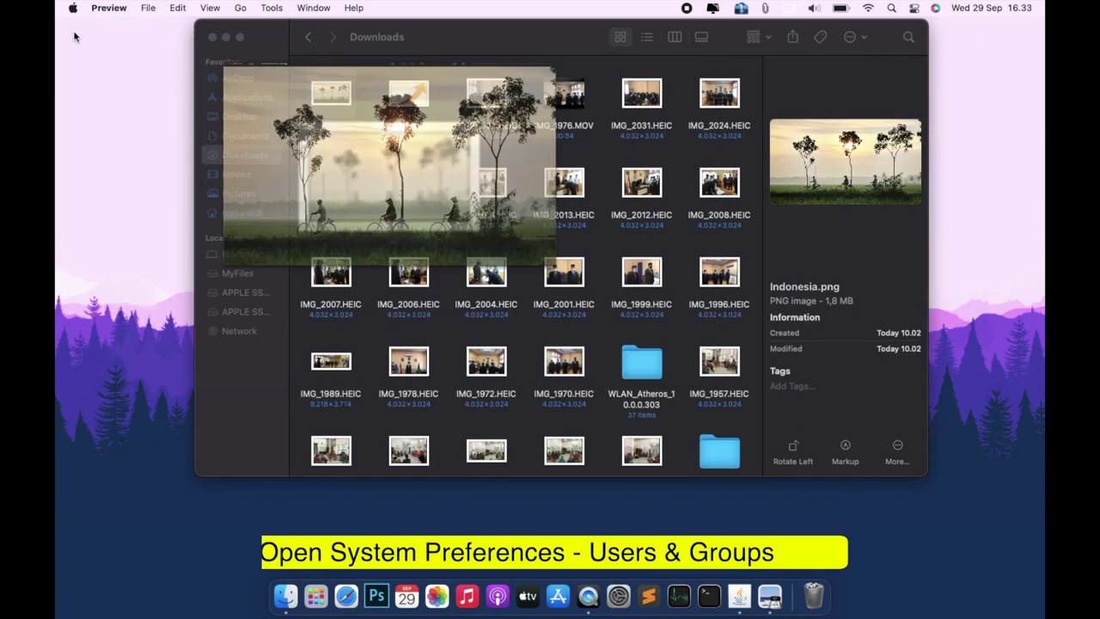
left_click(226, 37)
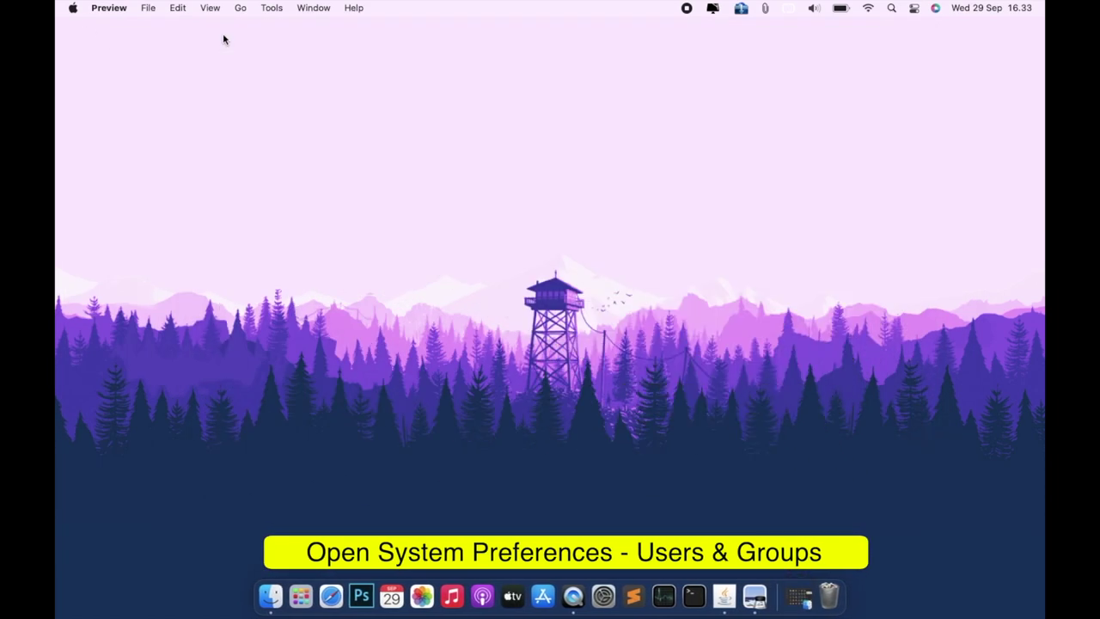
Open Users & Groups in System Preferences and unlock it with the admin password
left_click(606, 581)
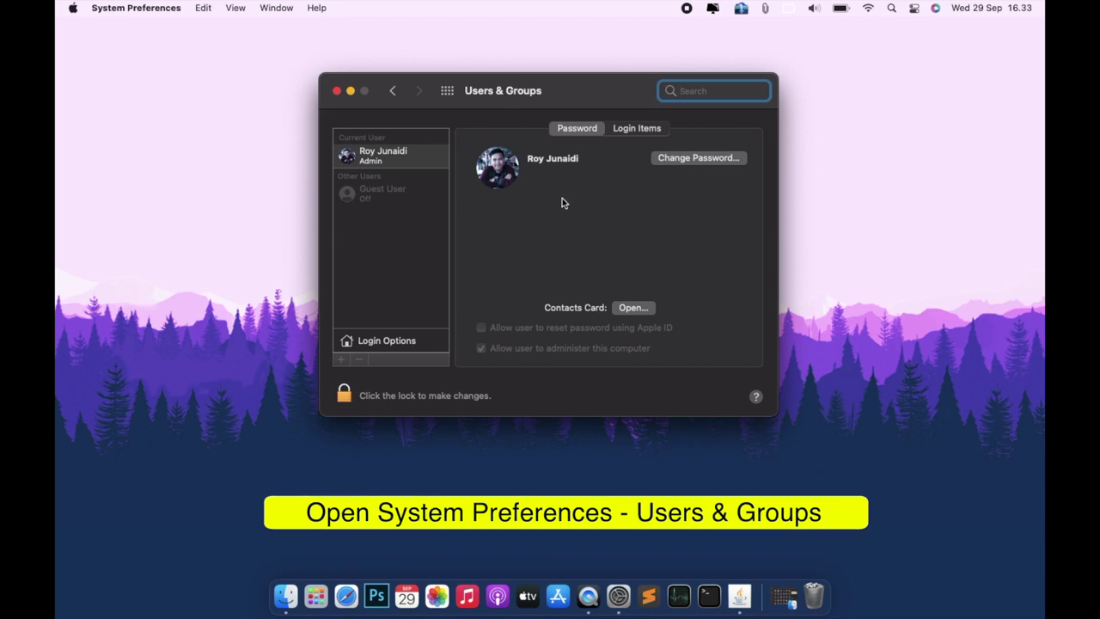
left_click(388, 396)
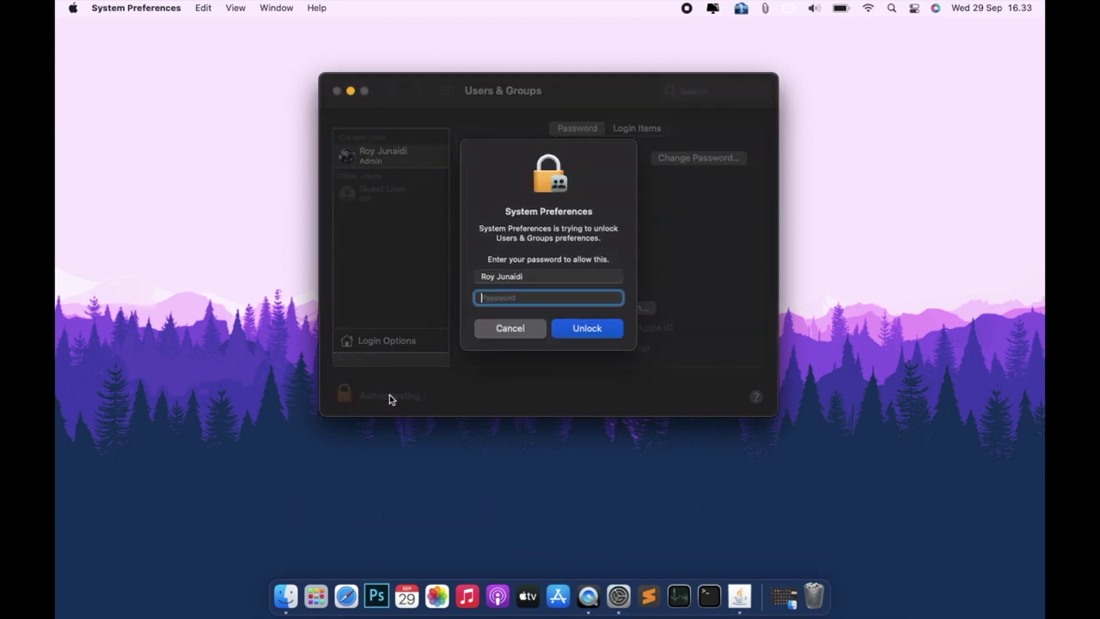
type("**********")
key("Return")
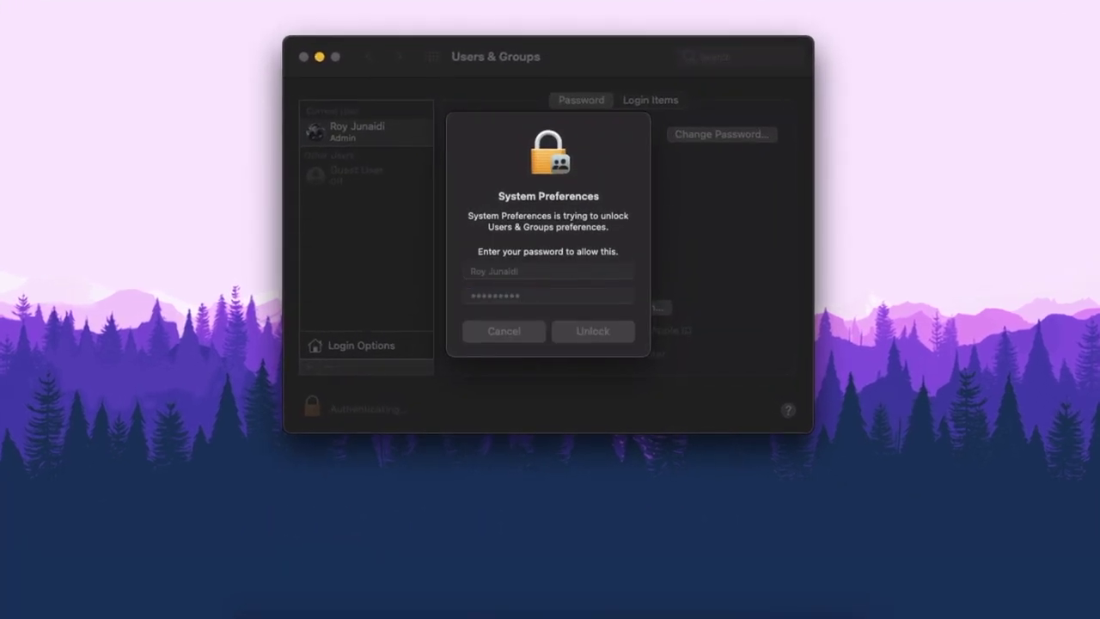
Copy the current account's UUID from its Advanced Options, then close the dialog with OK
right_click(386, 129)
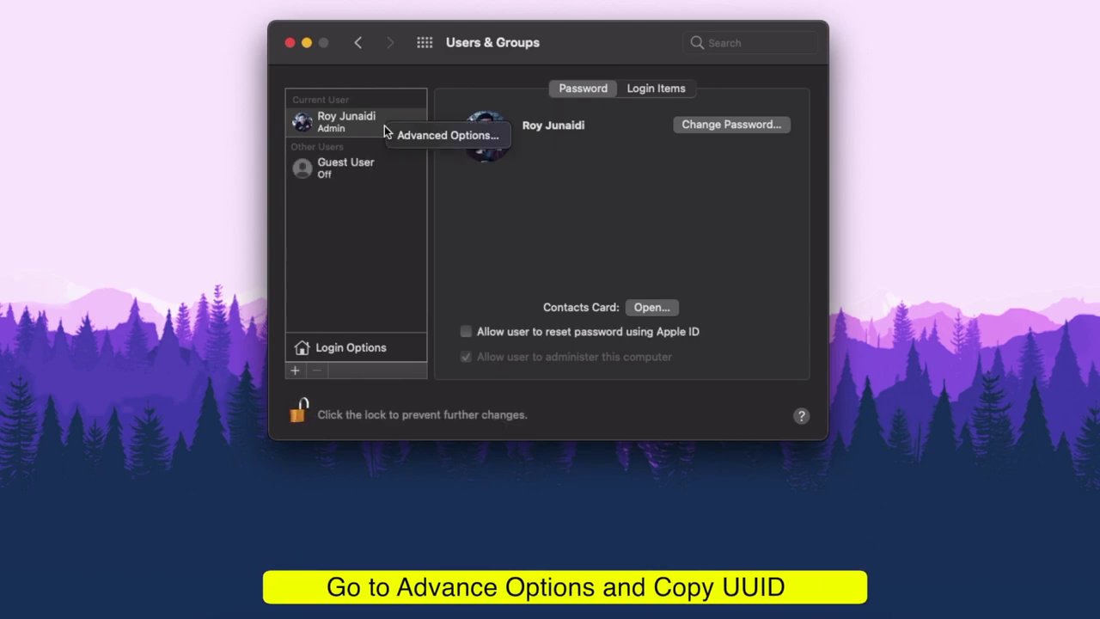
left_click(420, 137)
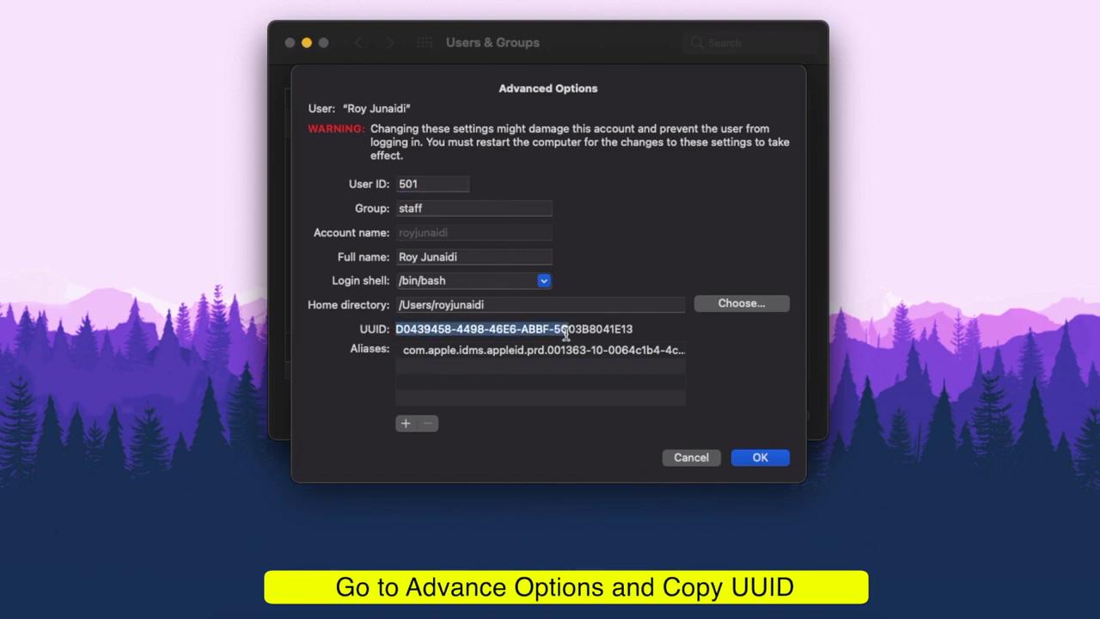
right_click(611, 335)
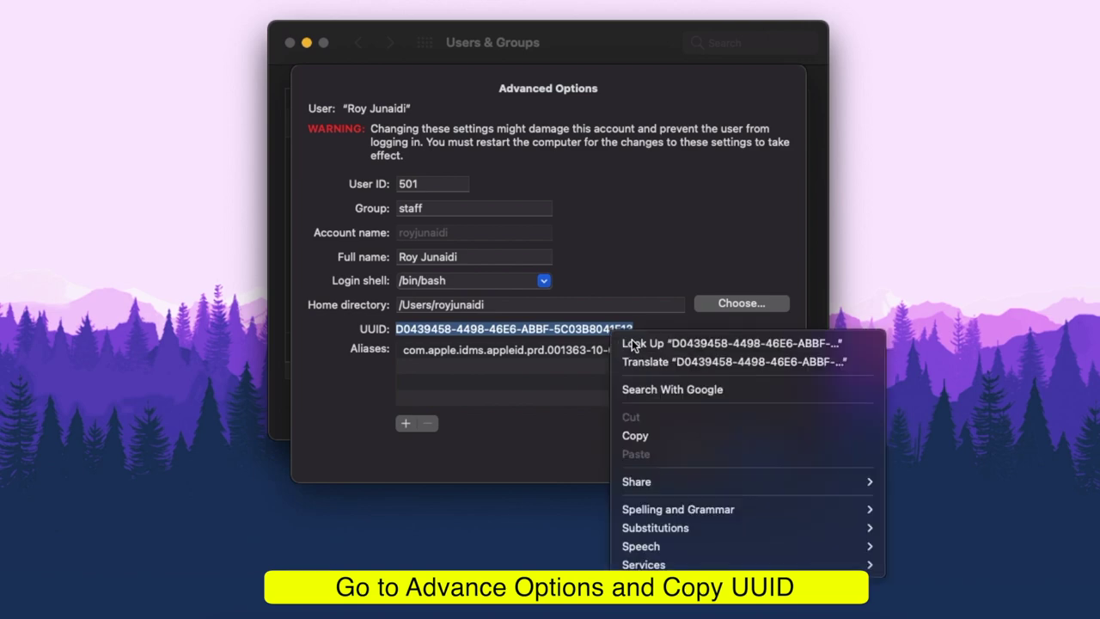
left_click(644, 436)
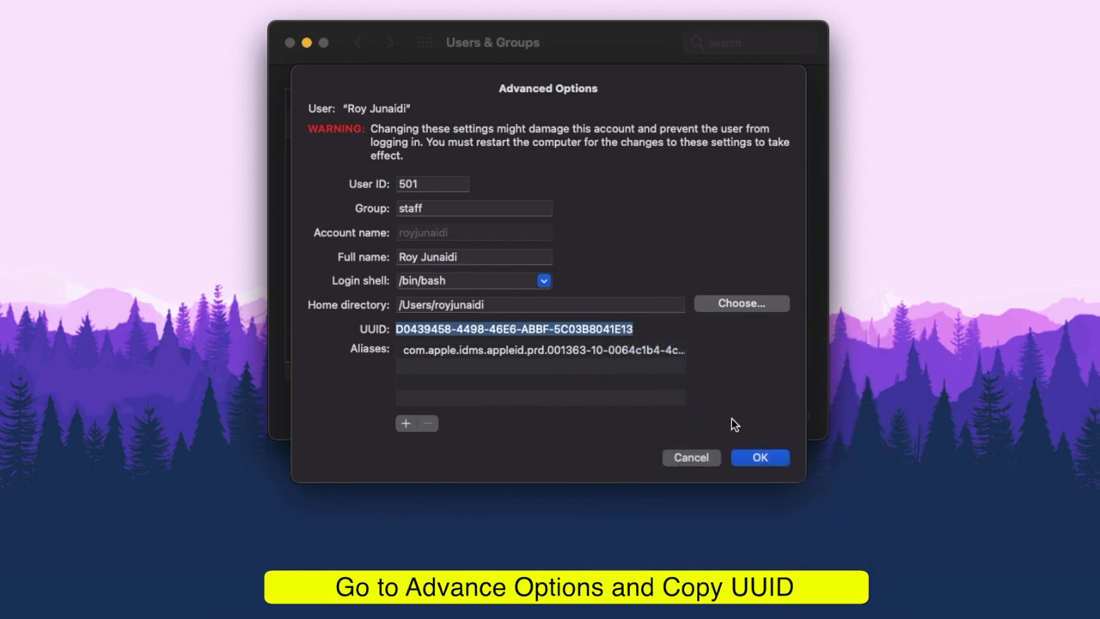
left_click(756, 459)
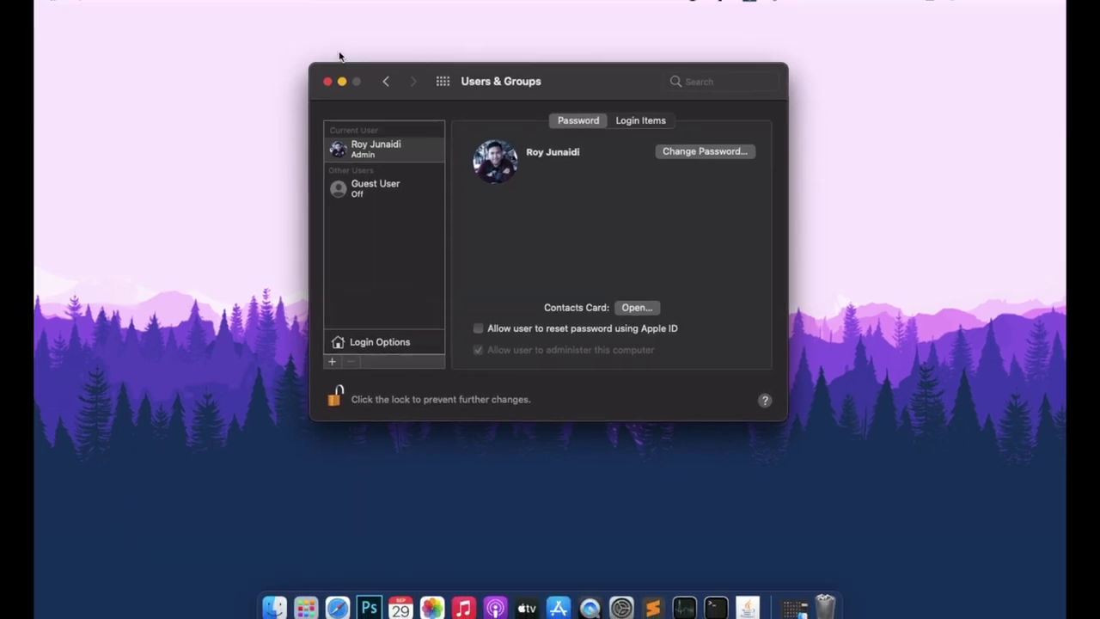
Minimize System Preferences and open a new Finder window
left_click(341, 81)
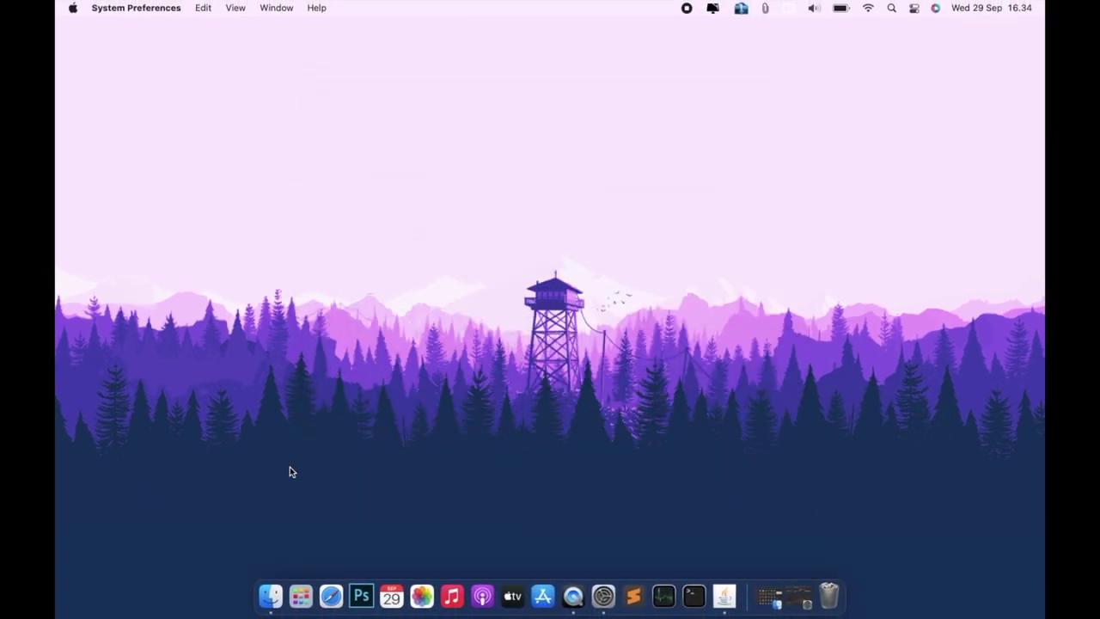
left_click(273, 574)
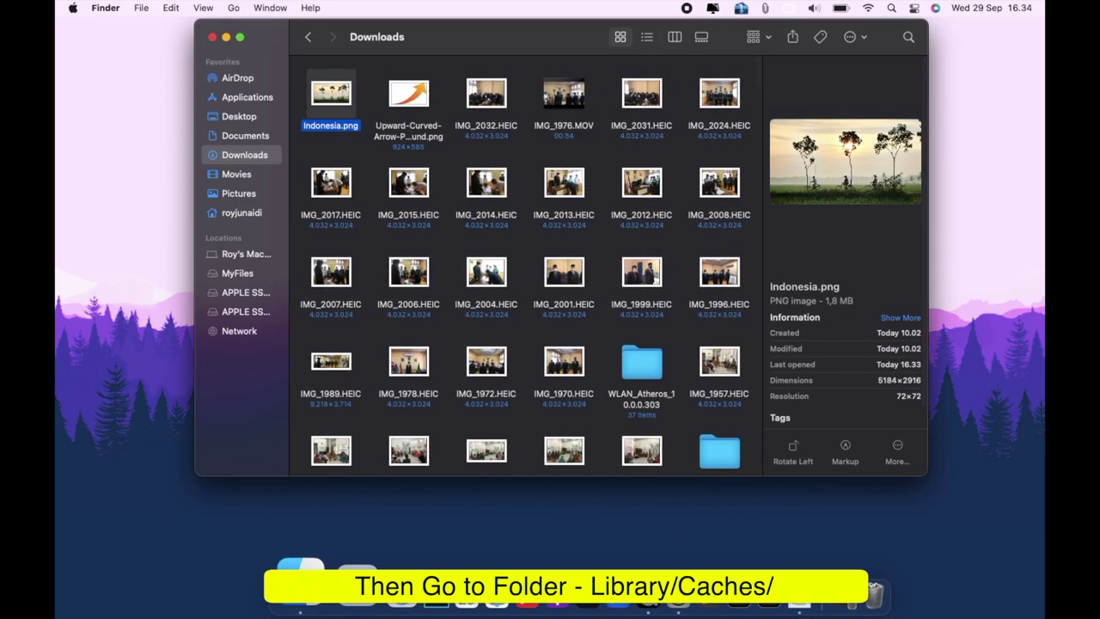
right_click(288, 577)
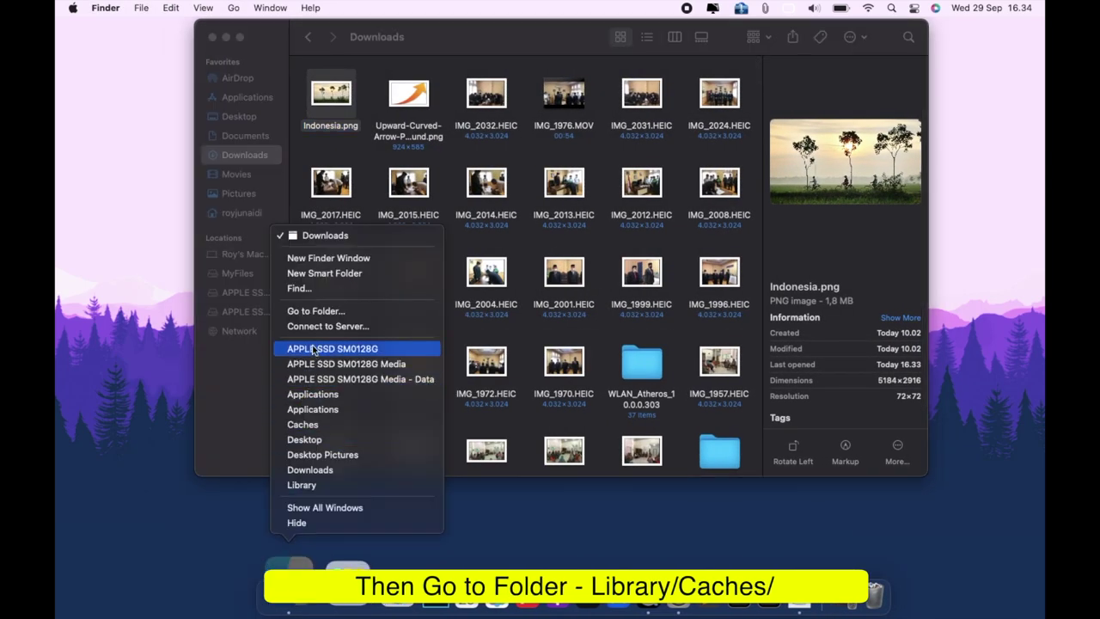
left_click(327, 260)
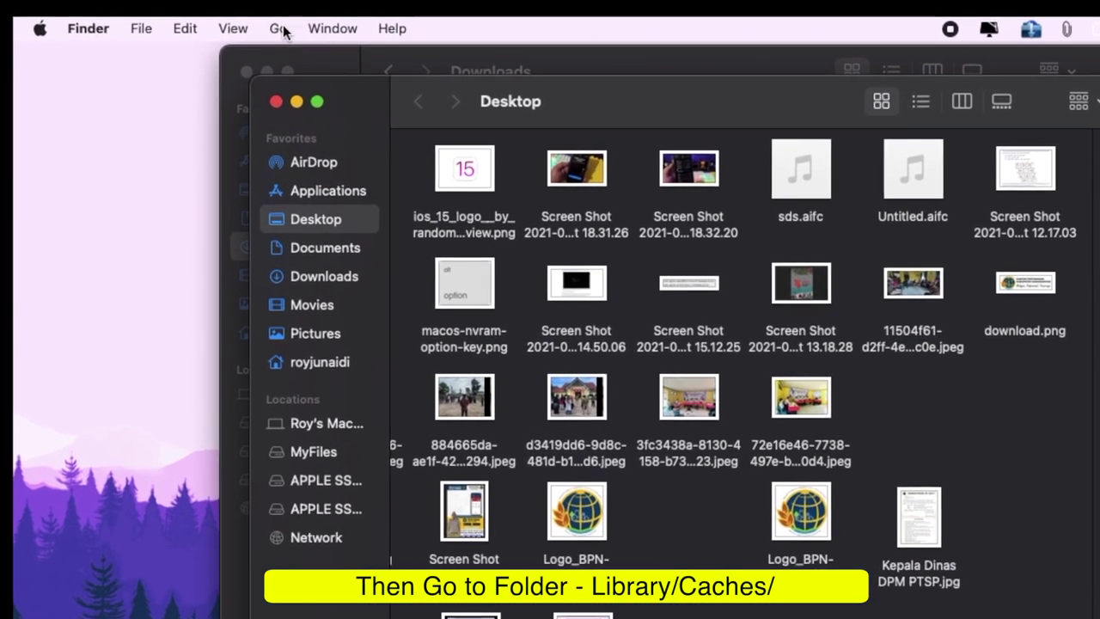
Navigate Finder to /Library/Caches/ using Go to Folder
left_click(276, 29)
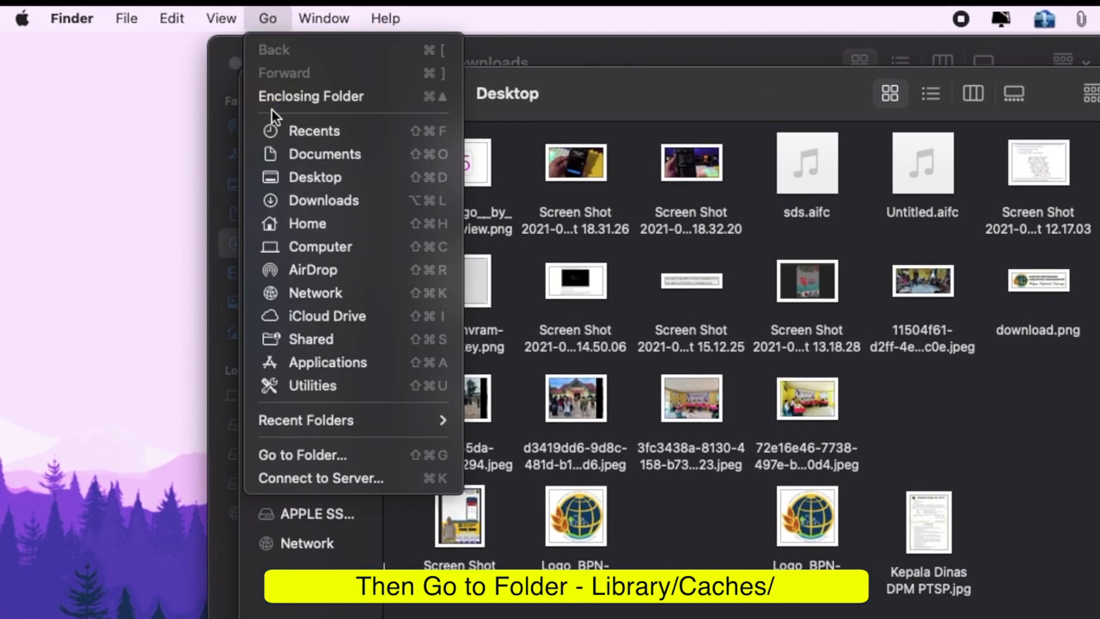
left_click(322, 458)
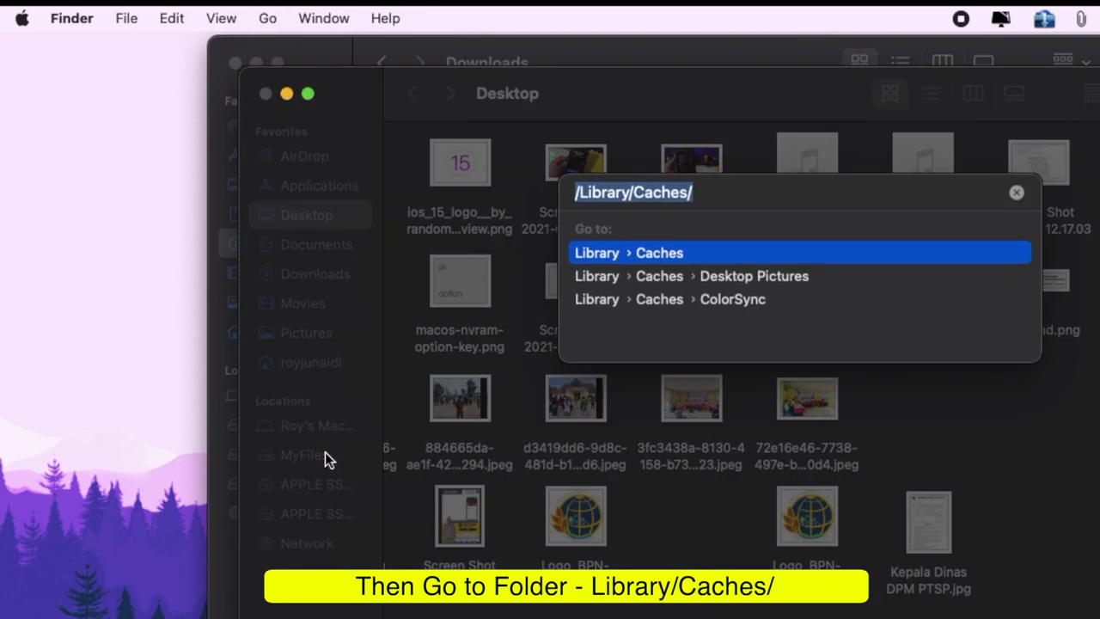
left_click(712, 184)
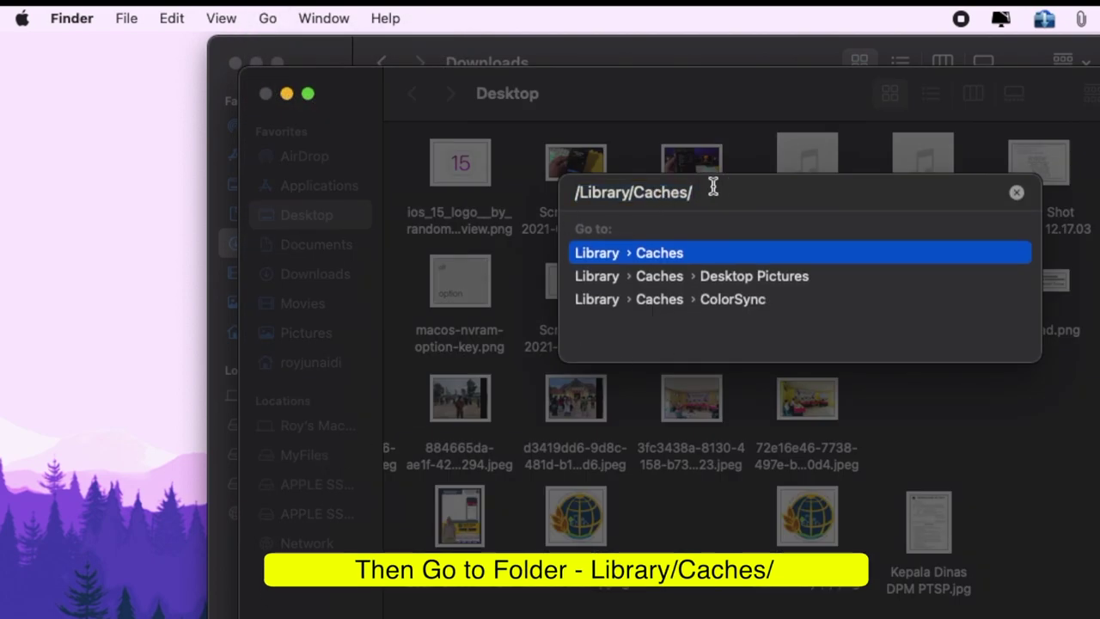
left_click_drag(711, 184, 558, 192)
left_click(739, 192)
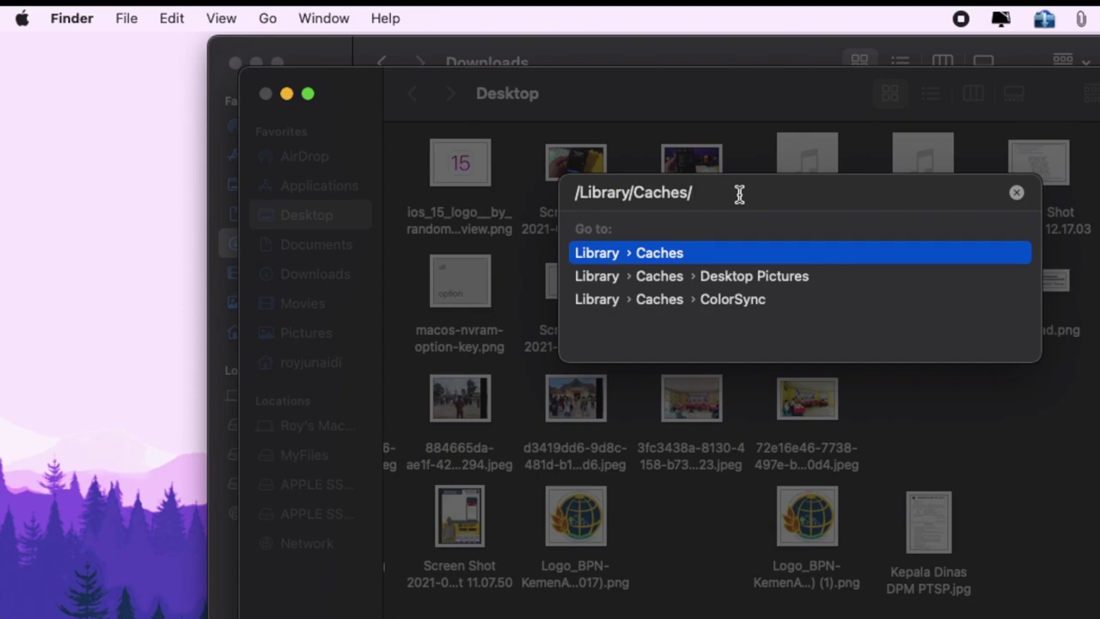
key("Return")
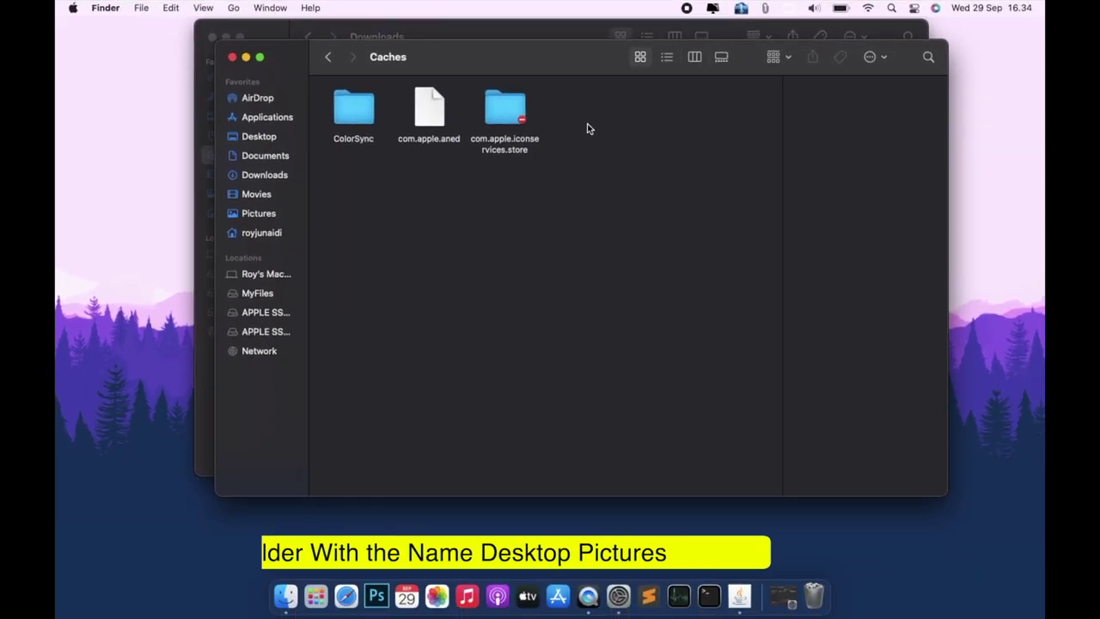
Create a new folder in Caches named 'Desktop Pictures' and select it
right_click(587, 128)
left_click(601, 131)
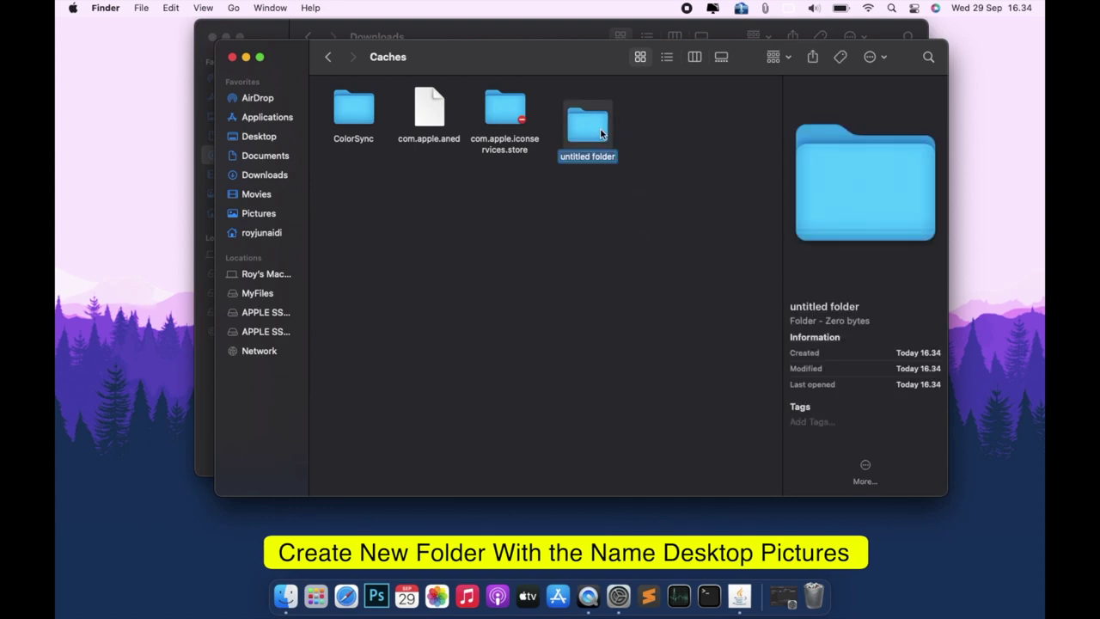
type("Desktop Pictures")
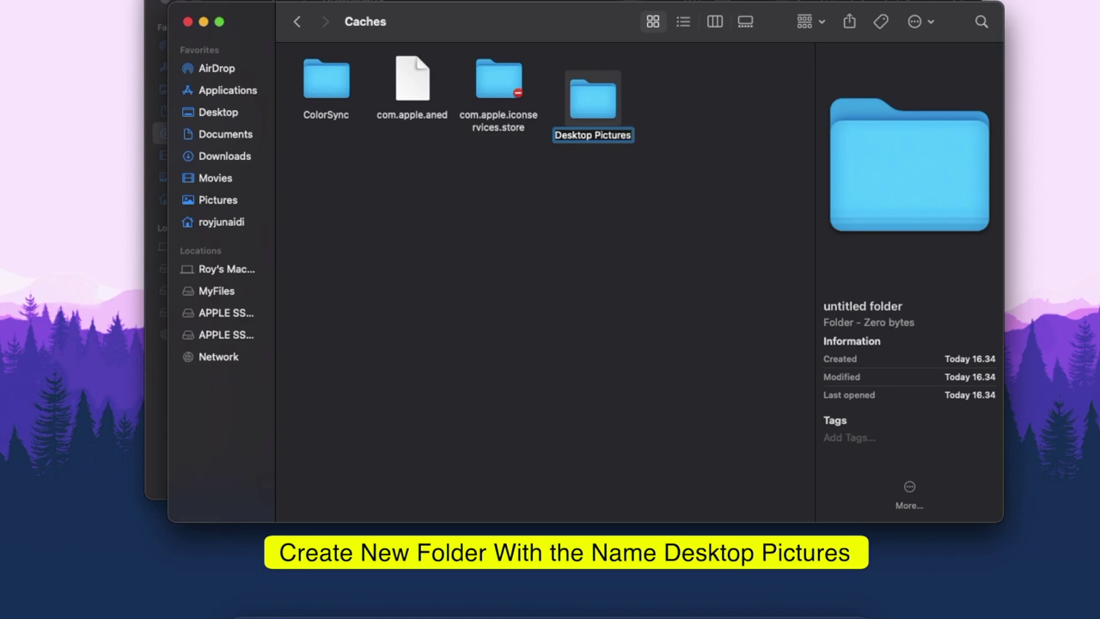
key("Return")
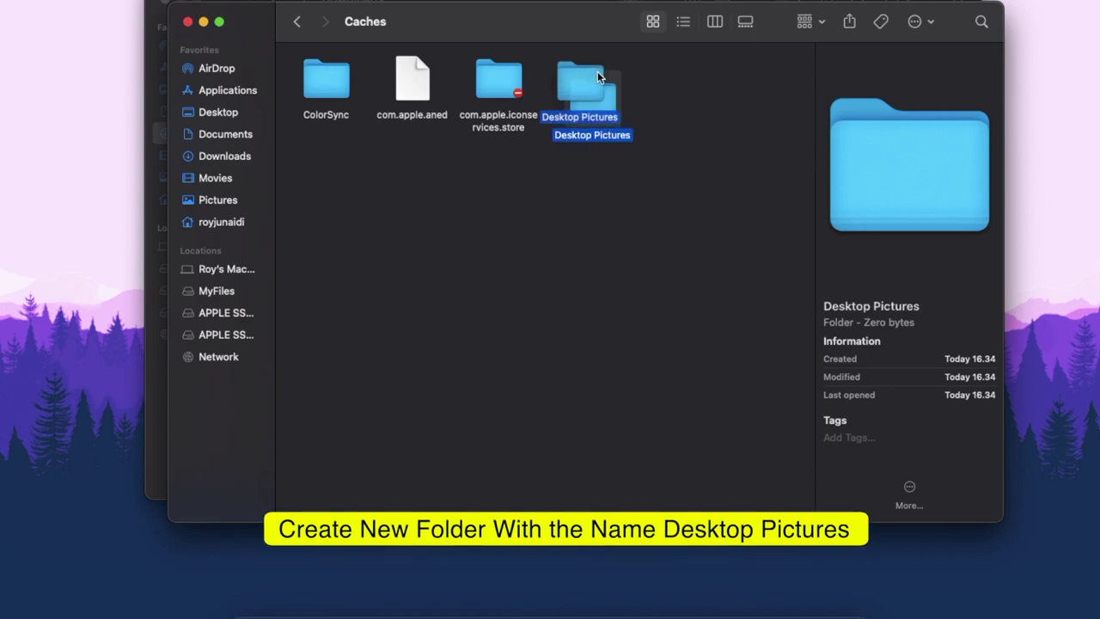
left_click(702, 113)
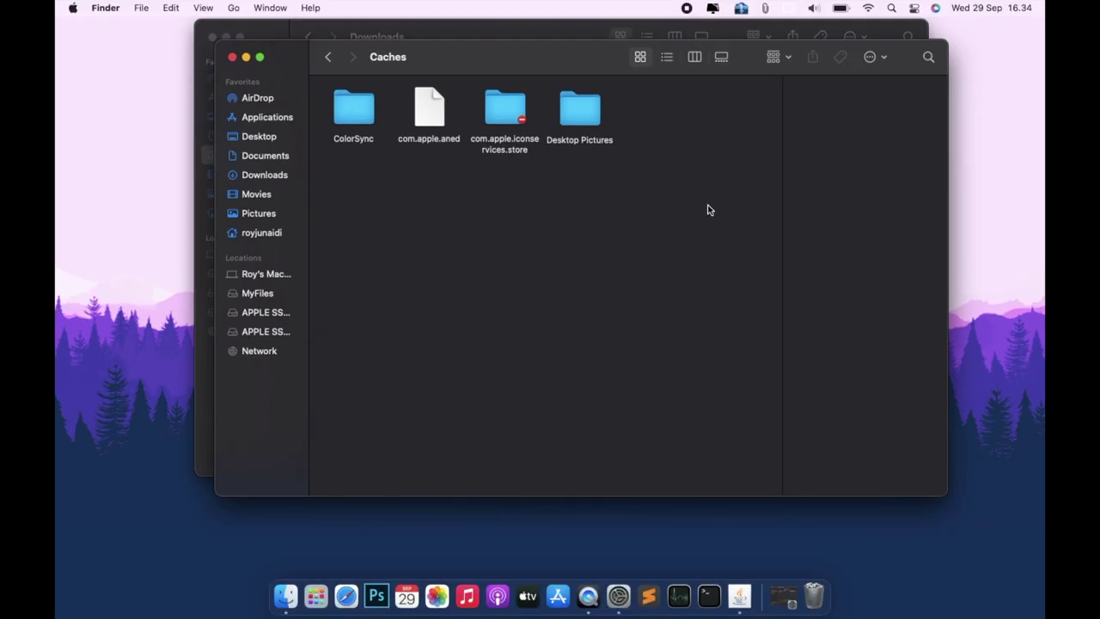
left_click(588, 109)
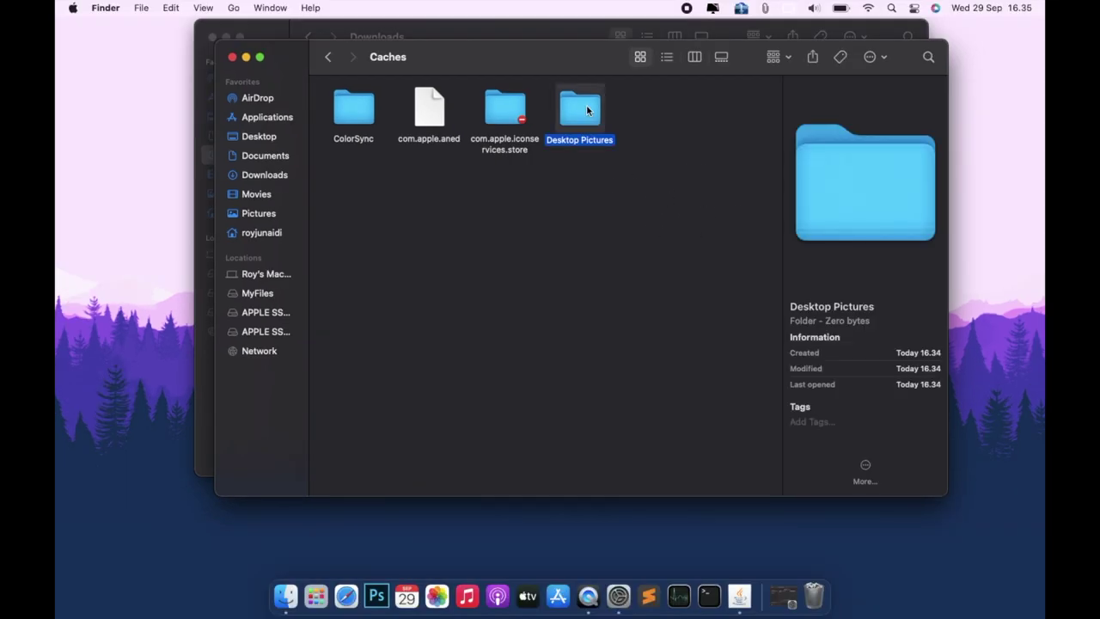
Open Desktop Pictures and create a new untitled folder inside it
double_click(587, 109)
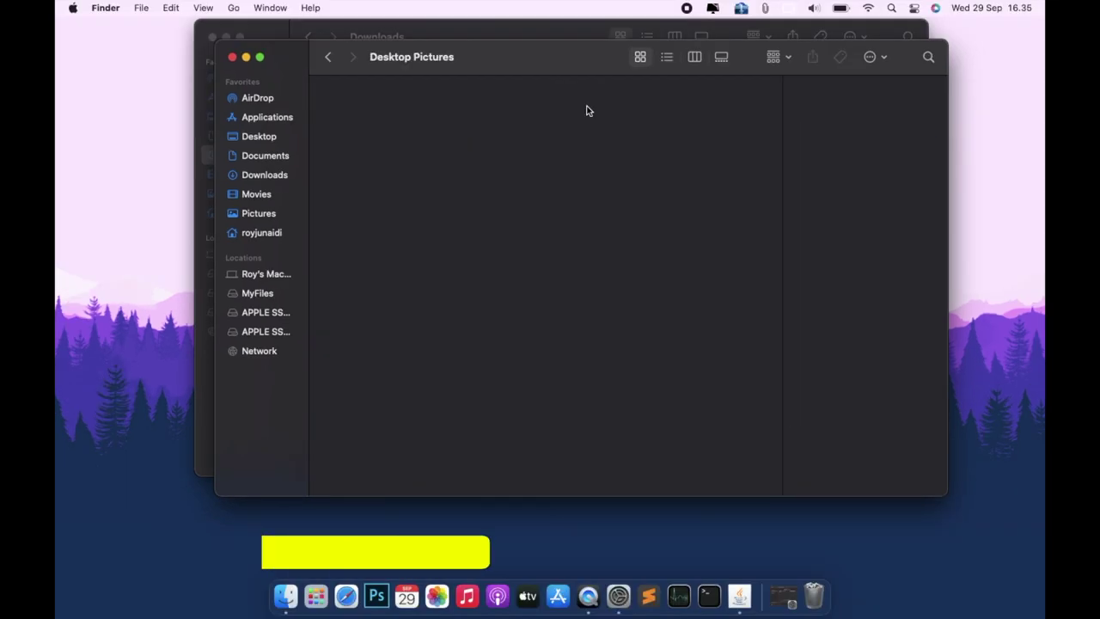
right_click(406, 146)
left_click(432, 151)
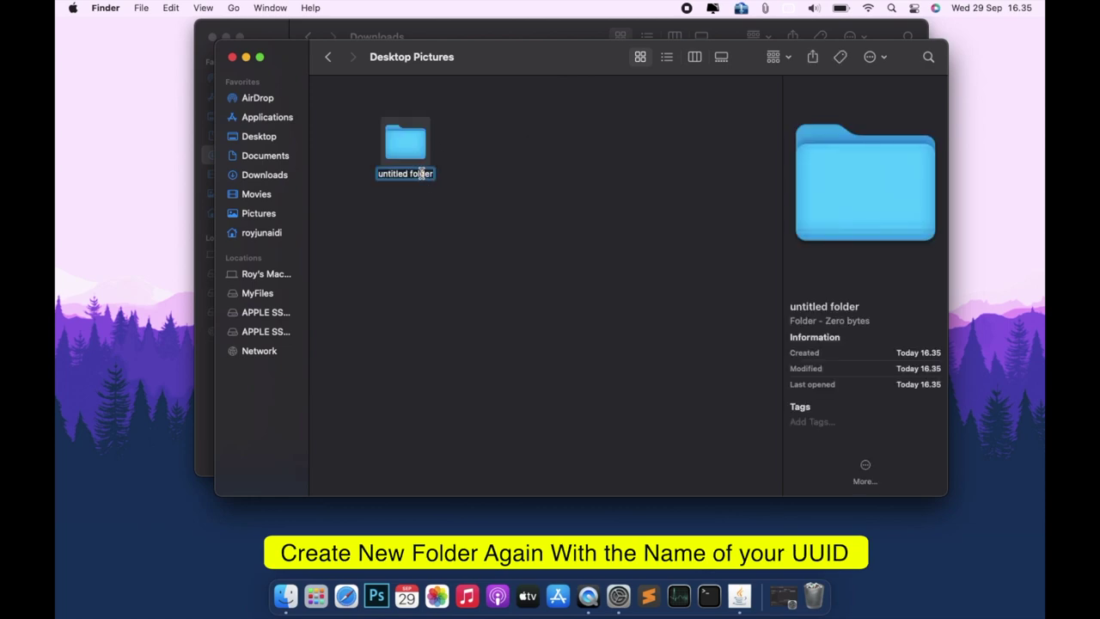
left_click(605, 594)
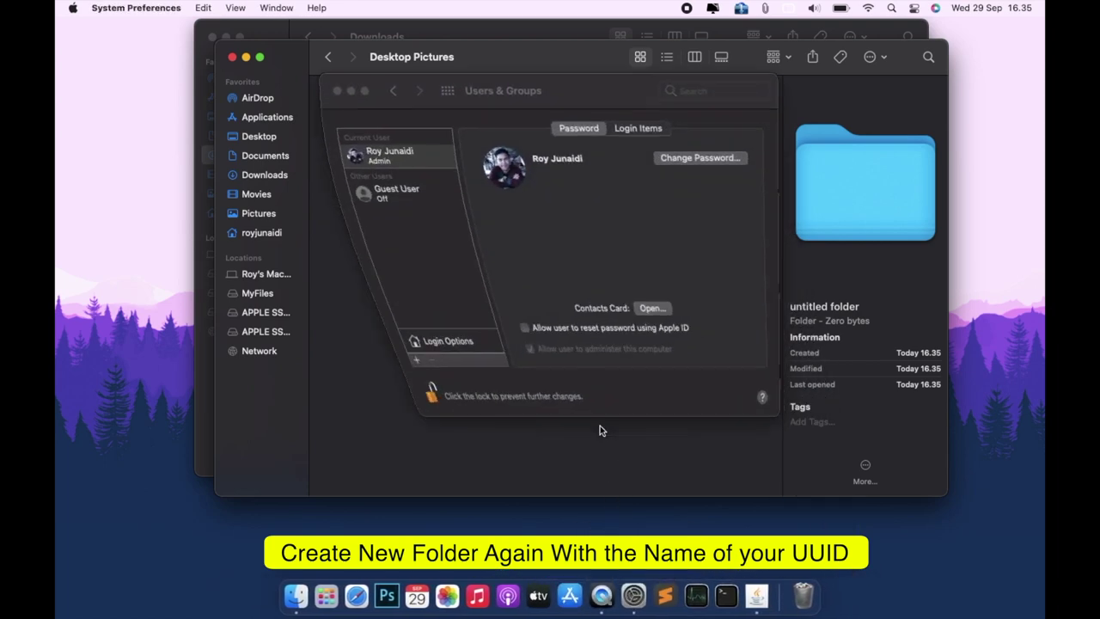
left_click(352, 92)
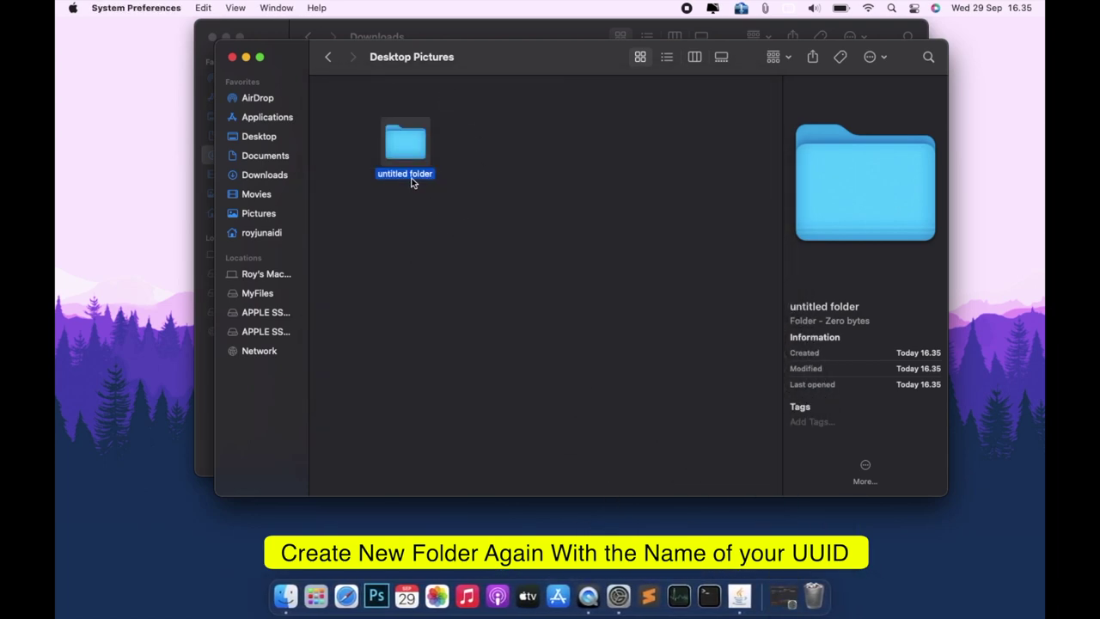
Rename the untitled folder to the copied account UUID and move it to the top-left
left_click(414, 179)
right_click(415, 176)
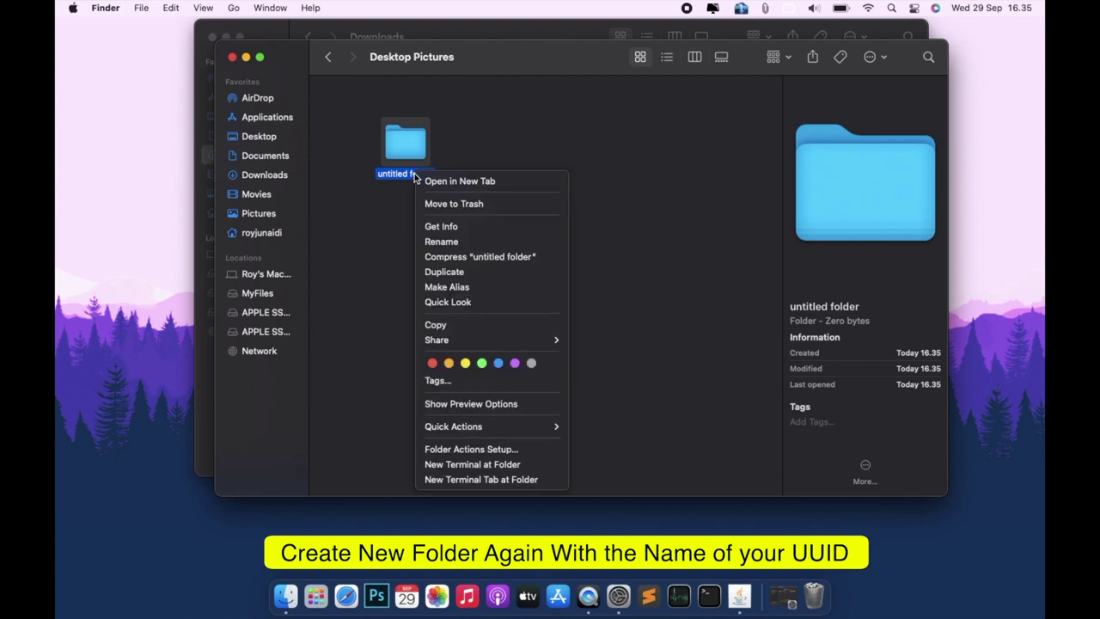
left_click(447, 244)
key("super+v")
key("Return")
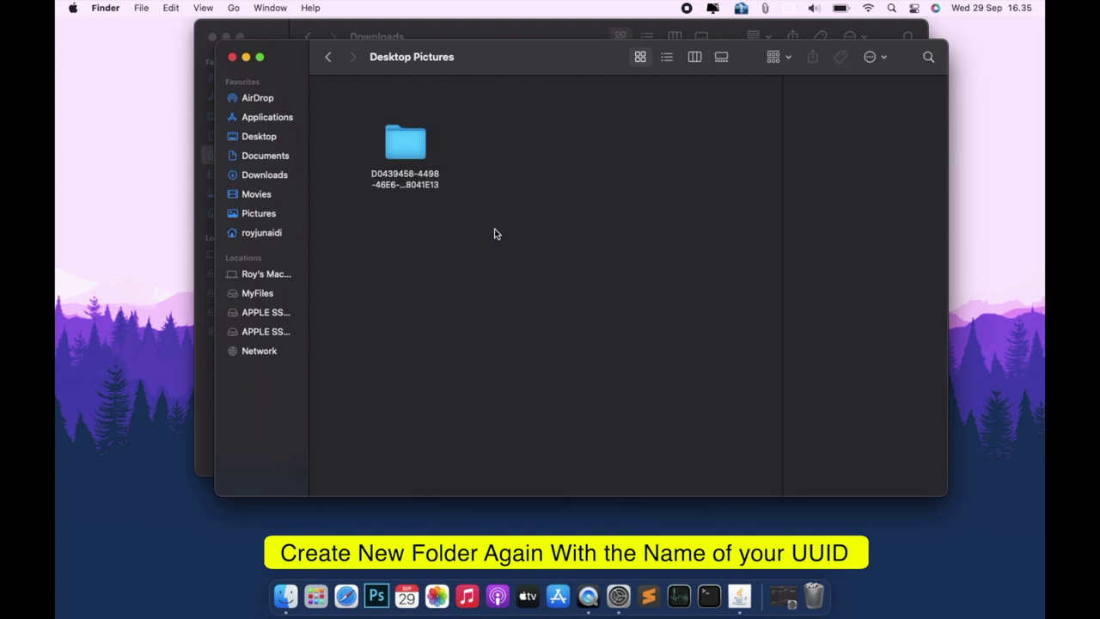
left_click_drag(418, 142, 371, 120)
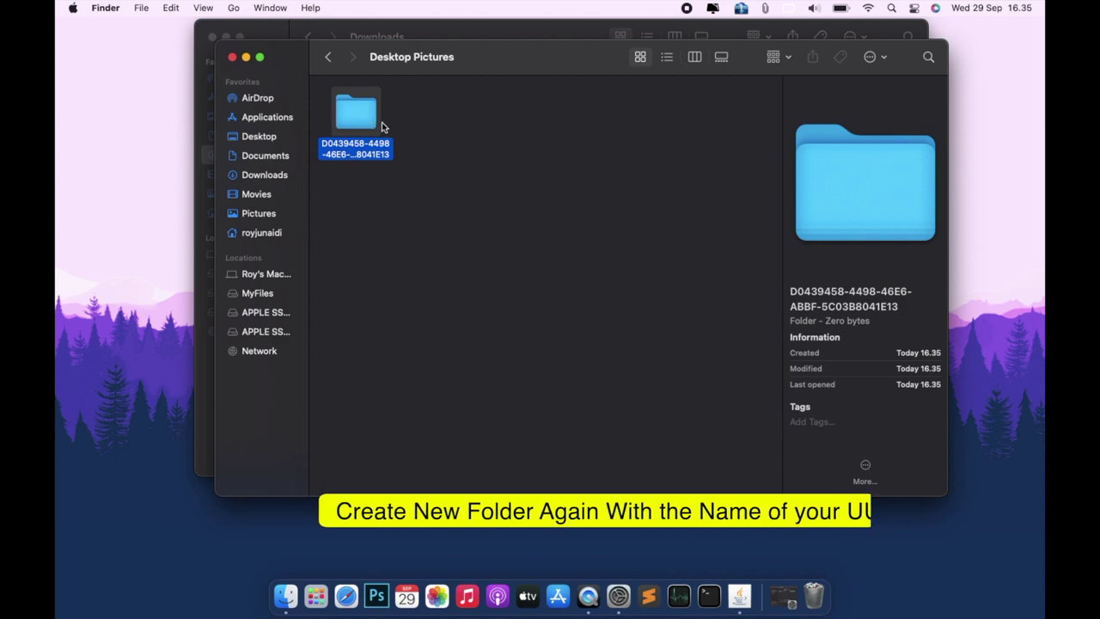
left_click(422, 129)
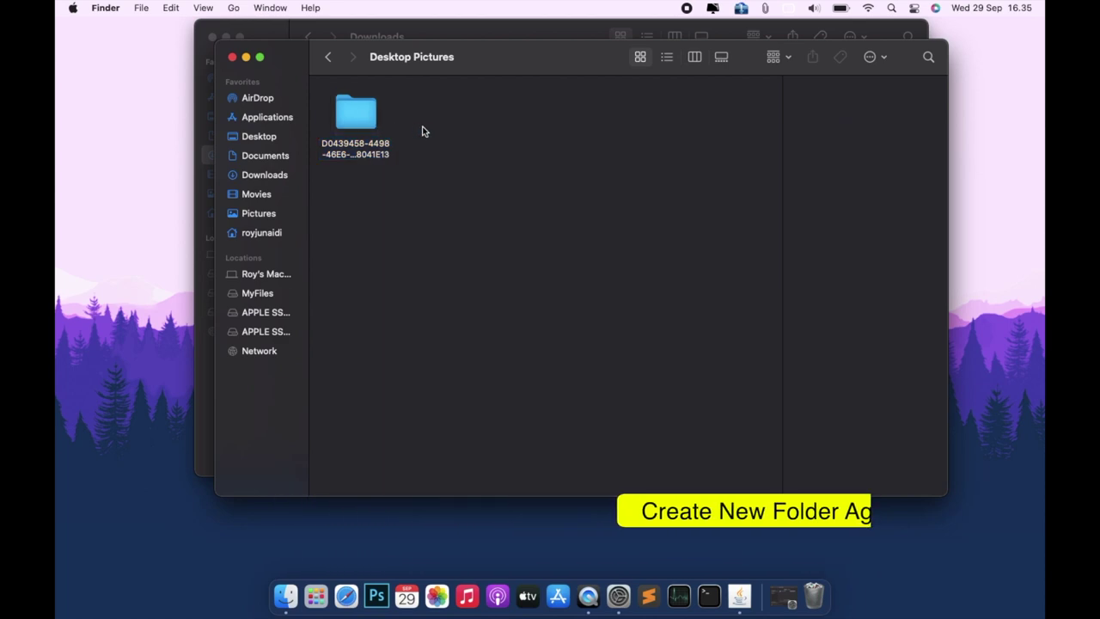
Open Get Info for Desktop Pictures in Caches and unlock its permissions with the password
left_click(329, 58)
left_click(582, 124)
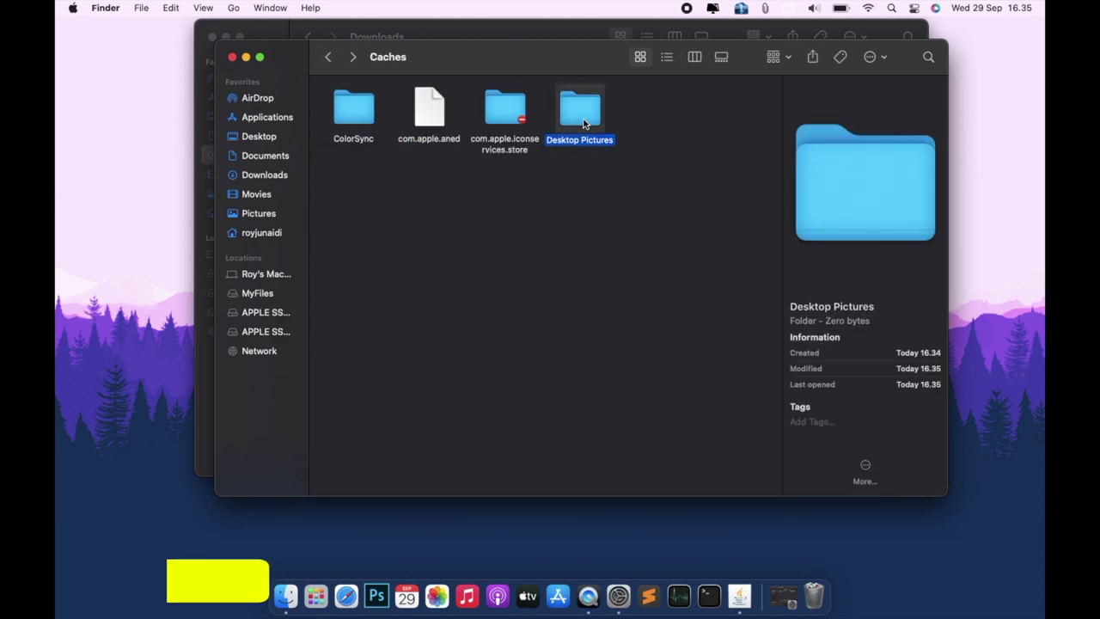
right_click(583, 121)
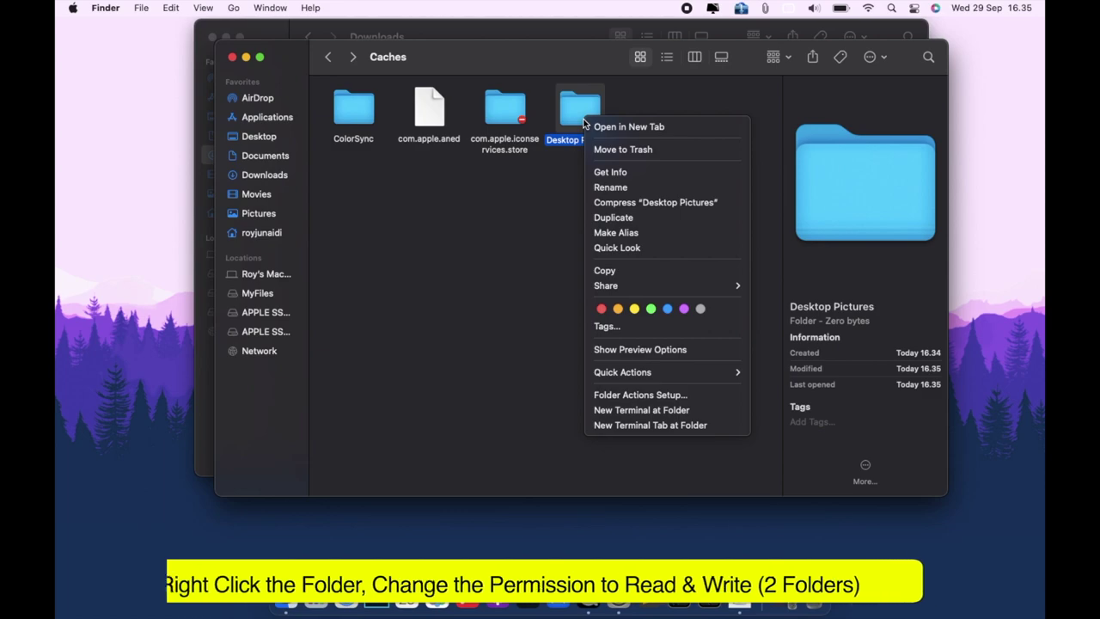
left_click(603, 172)
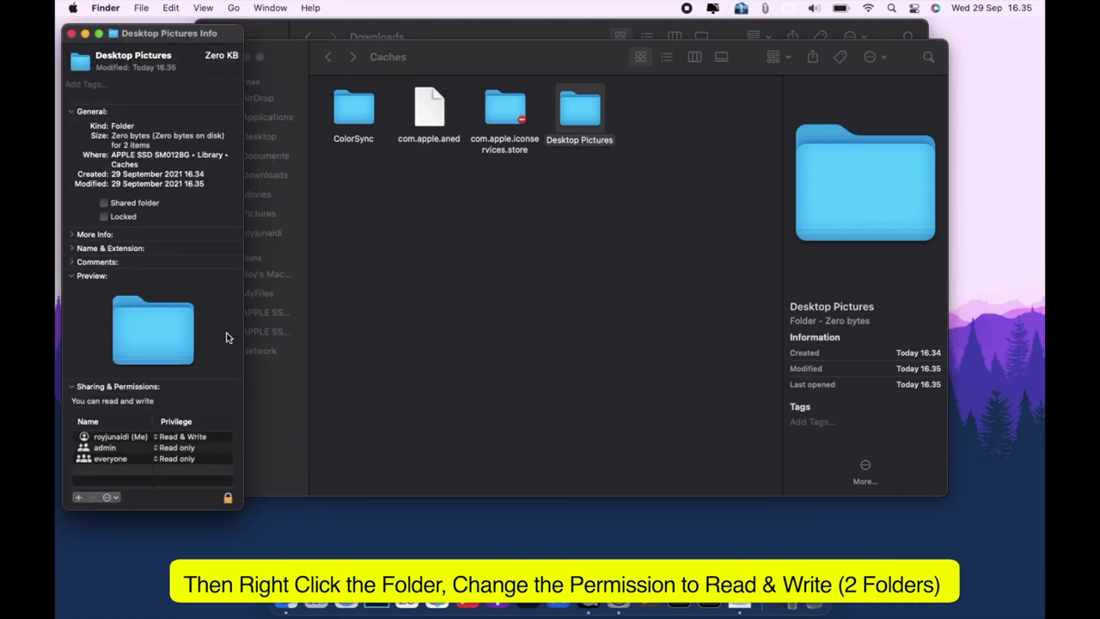
left_click(228, 500)
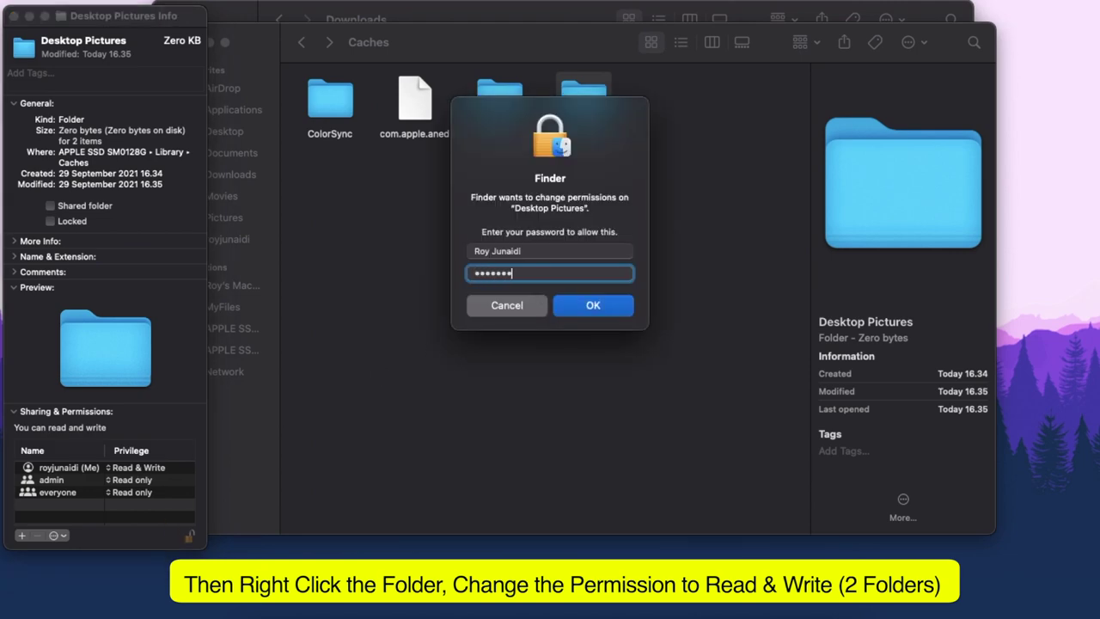
key("Return")
Set both admin and everyone to Read & Write on Desktop Pictures
left_click(146, 479)
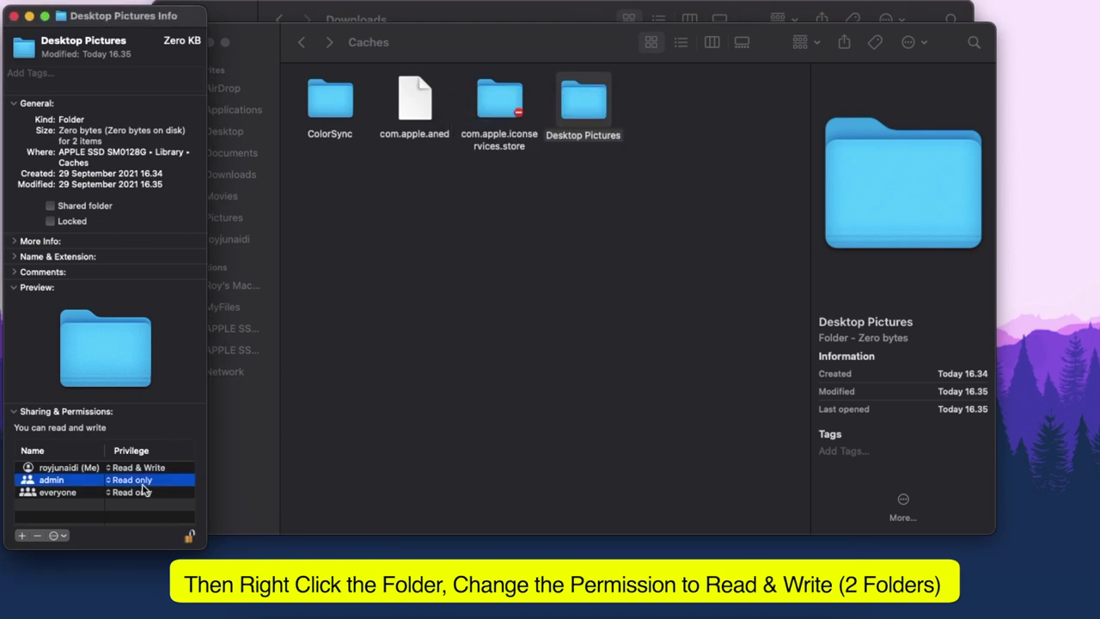
left_click(116, 484)
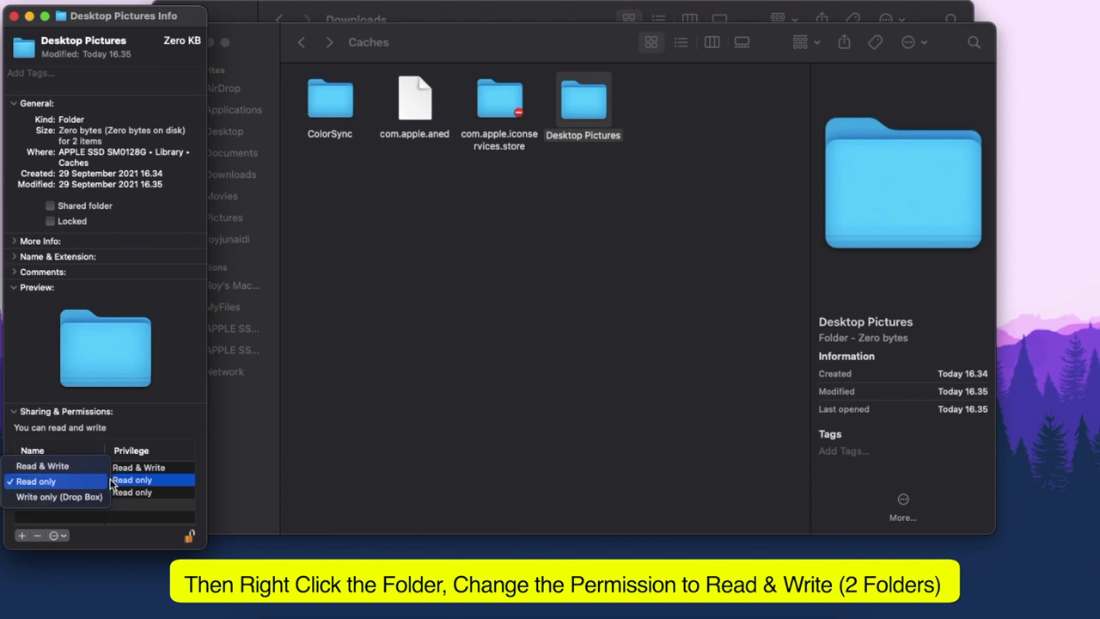
left_click(52, 464)
left_click(133, 492)
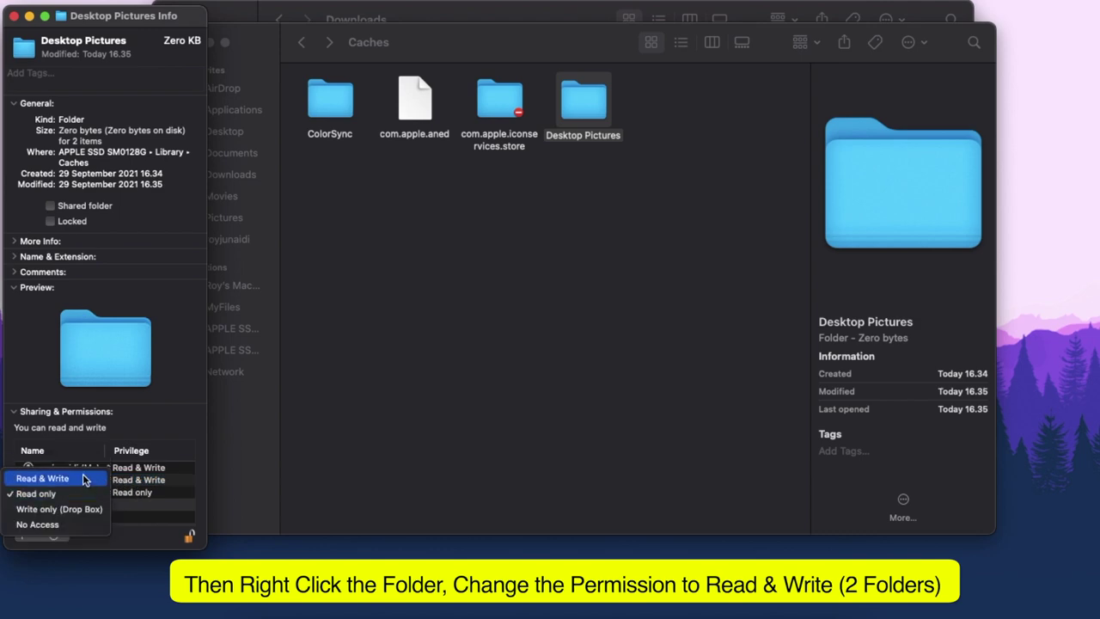
left_click(47, 478)
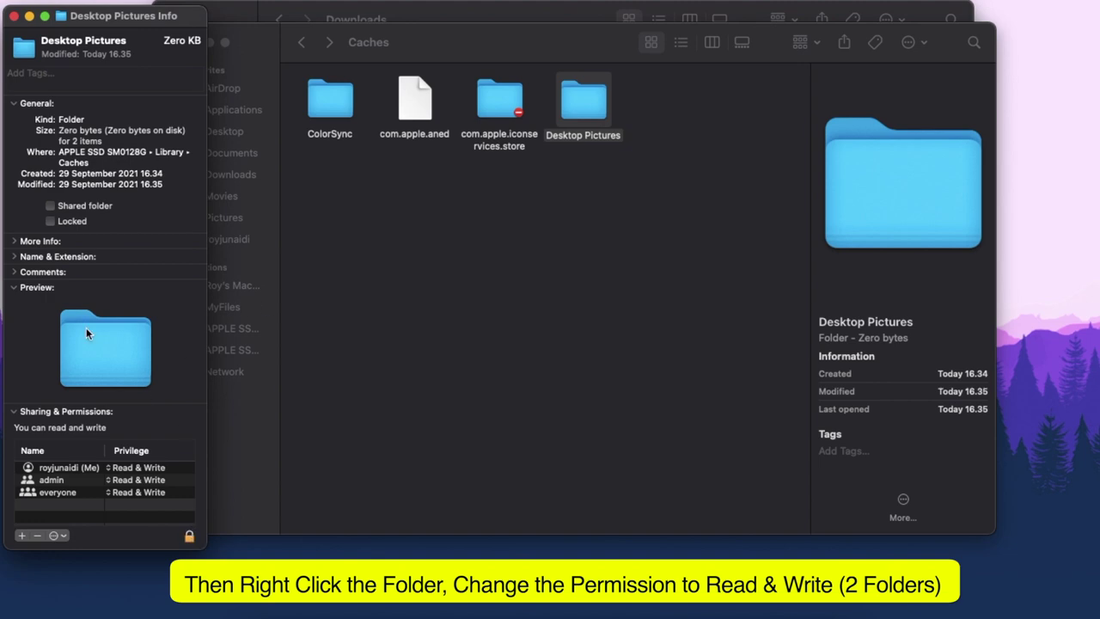
Open Get Info for the UUID-named folder and unlock its permissions with the password
left_click(13, 16)
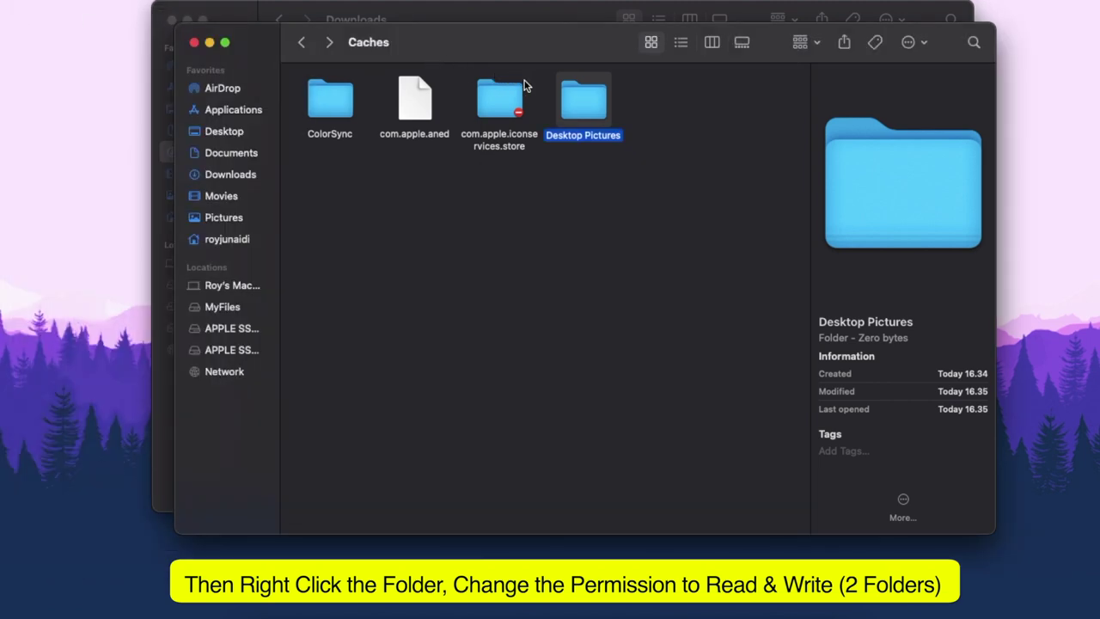
double_click(592, 106)
left_click(334, 119)
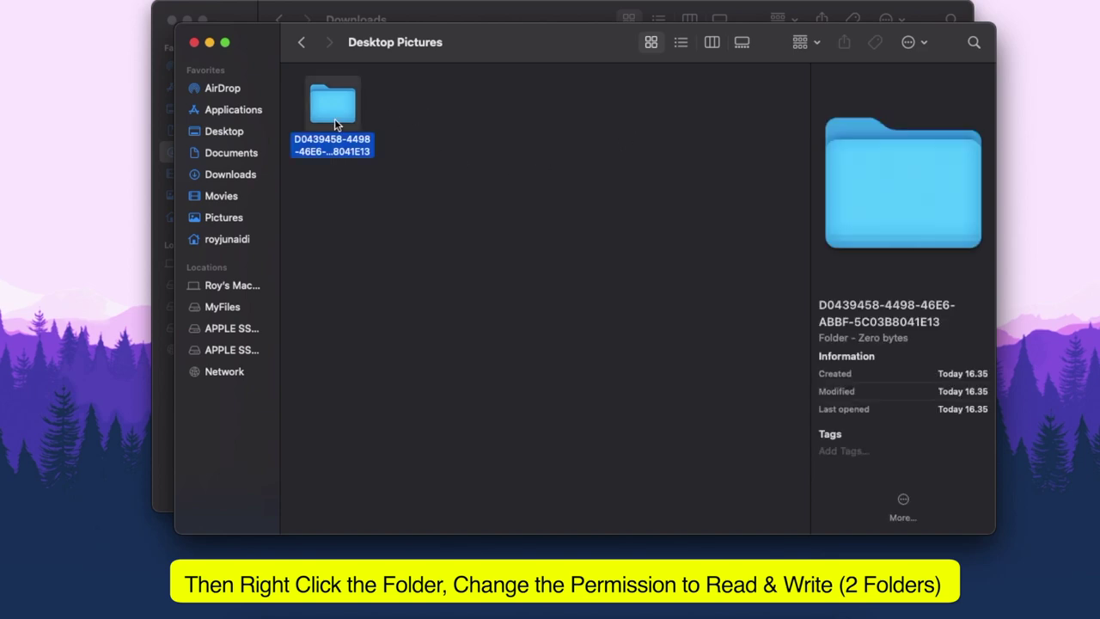
right_click(334, 119)
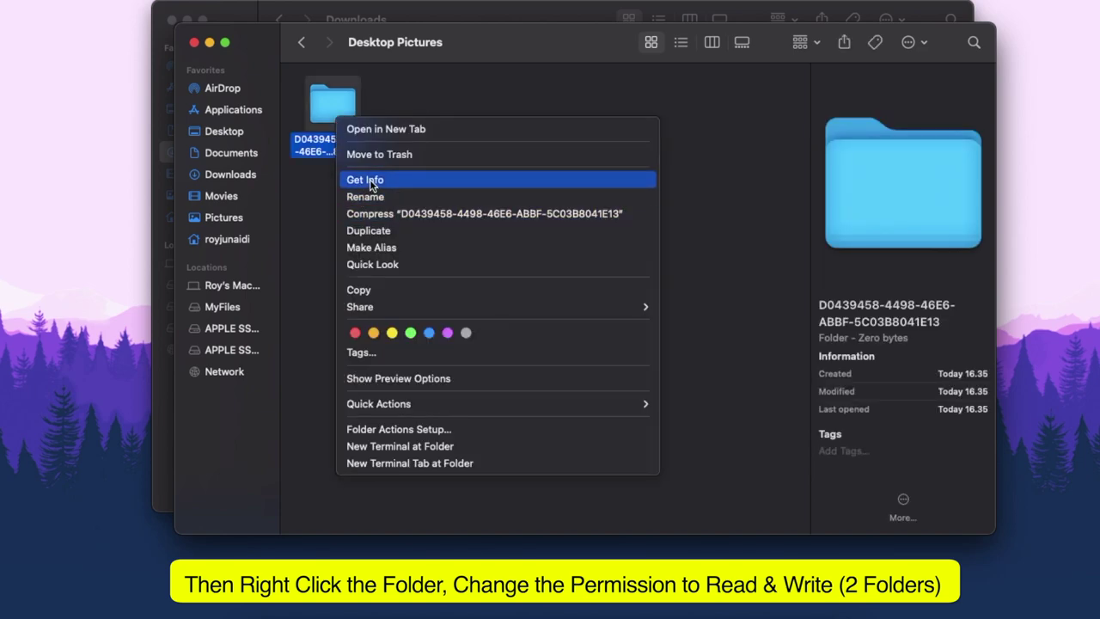
left_click(371, 185)
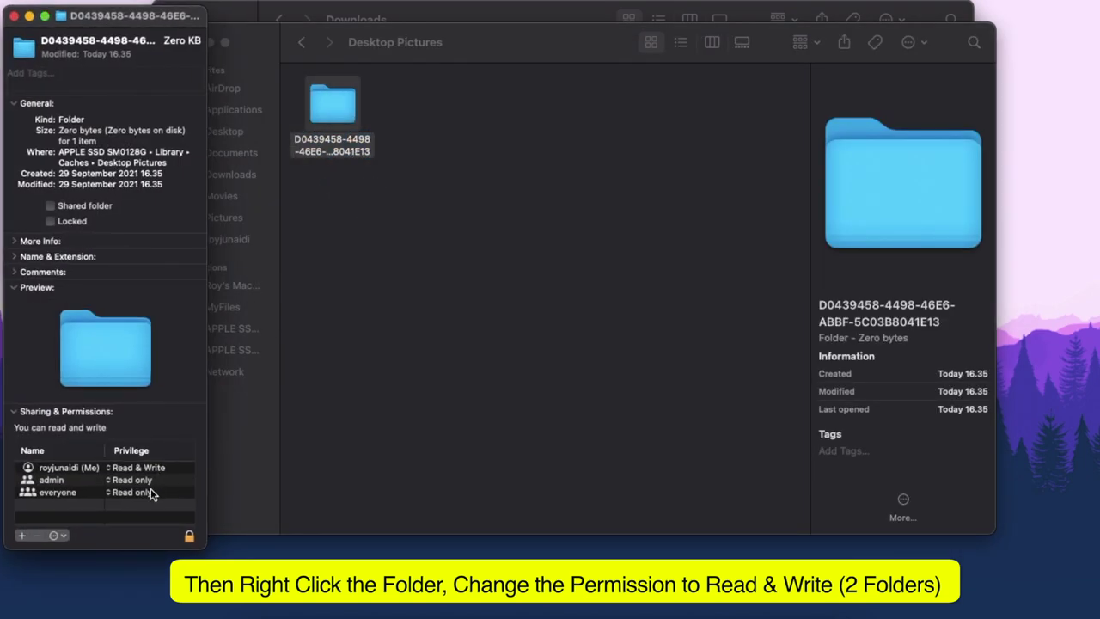
left_click(150, 492)
left_click(189, 535)
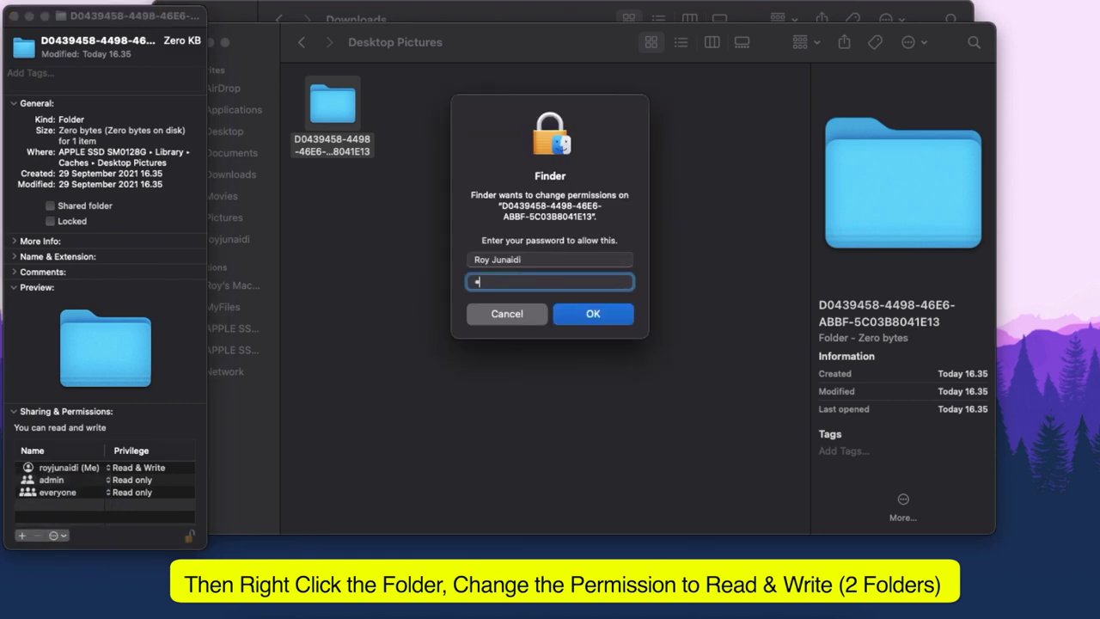
key("Return")
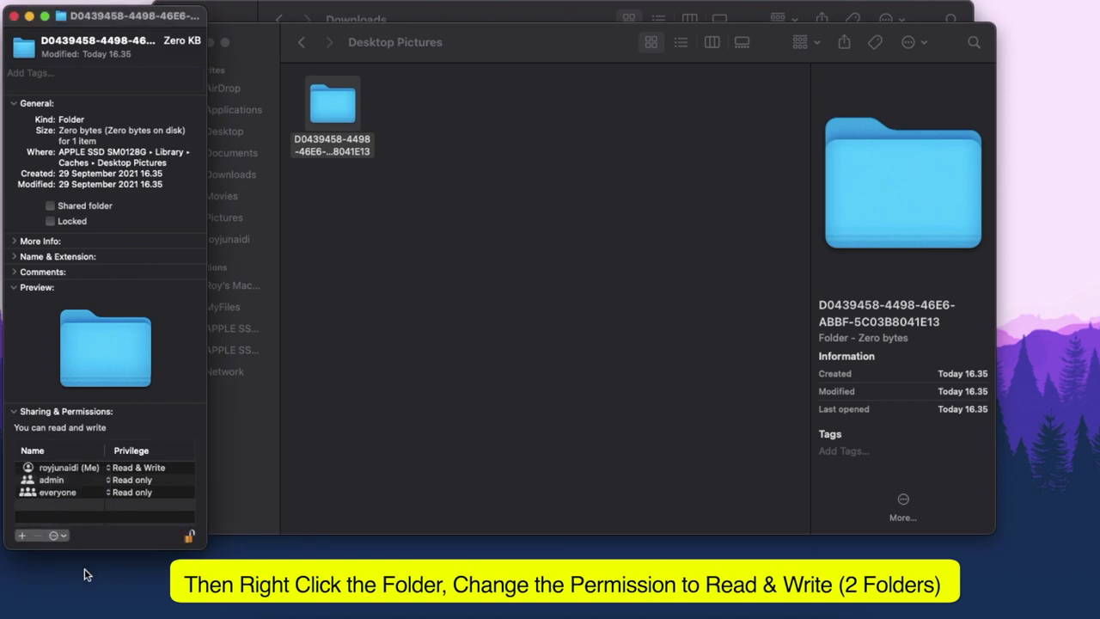
Set admin and everyone to Read & Write on the UUID folder and close Info
left_click(137, 480)
left_click(78, 464)
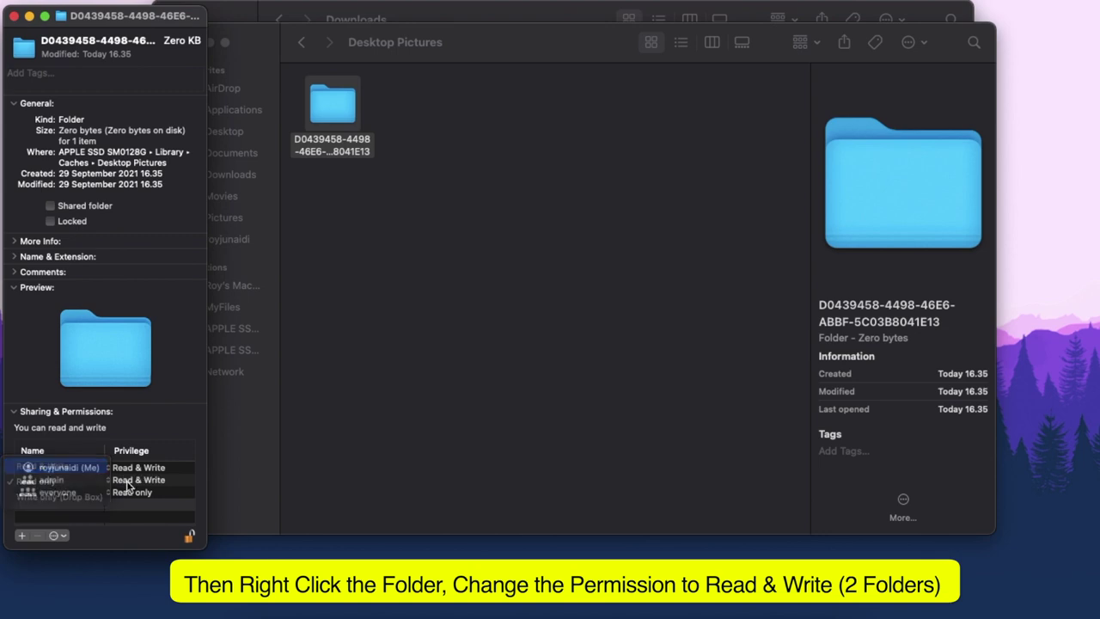
left_click(137, 493)
left_click(85, 478)
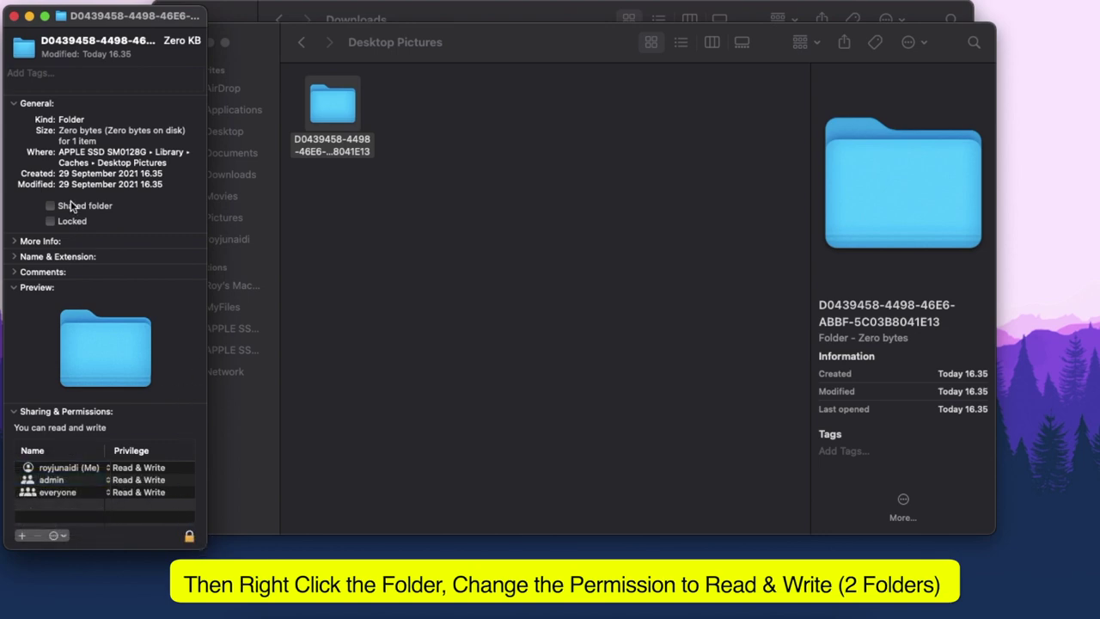
left_click(14, 16)
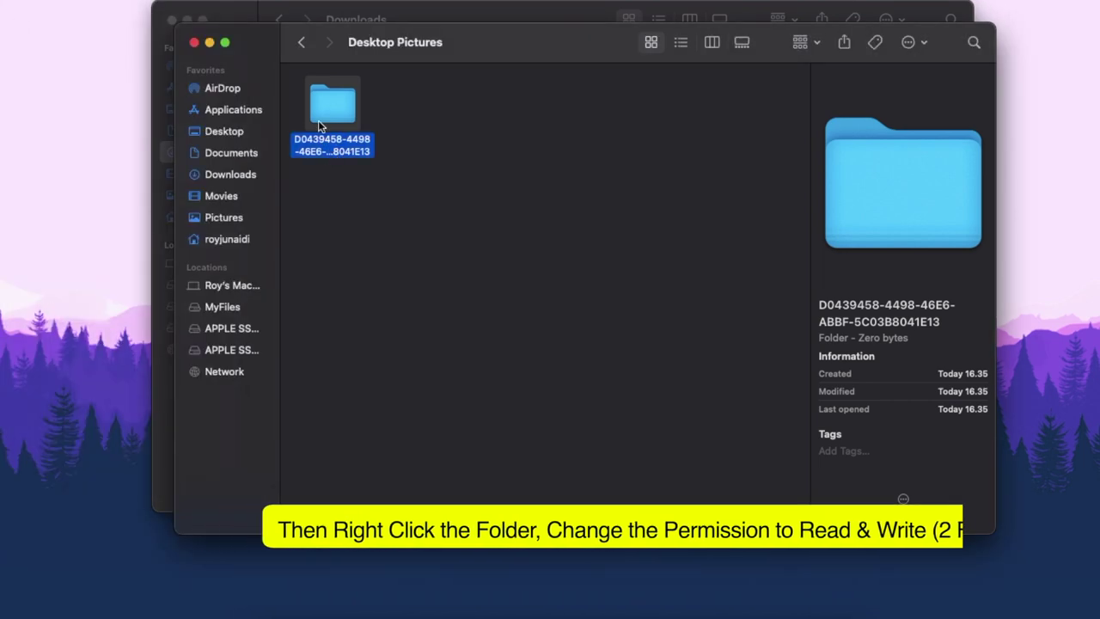
Open the UUID folder, paste Indonesia.png into it, and begin renaming the file
double_click(318, 118)
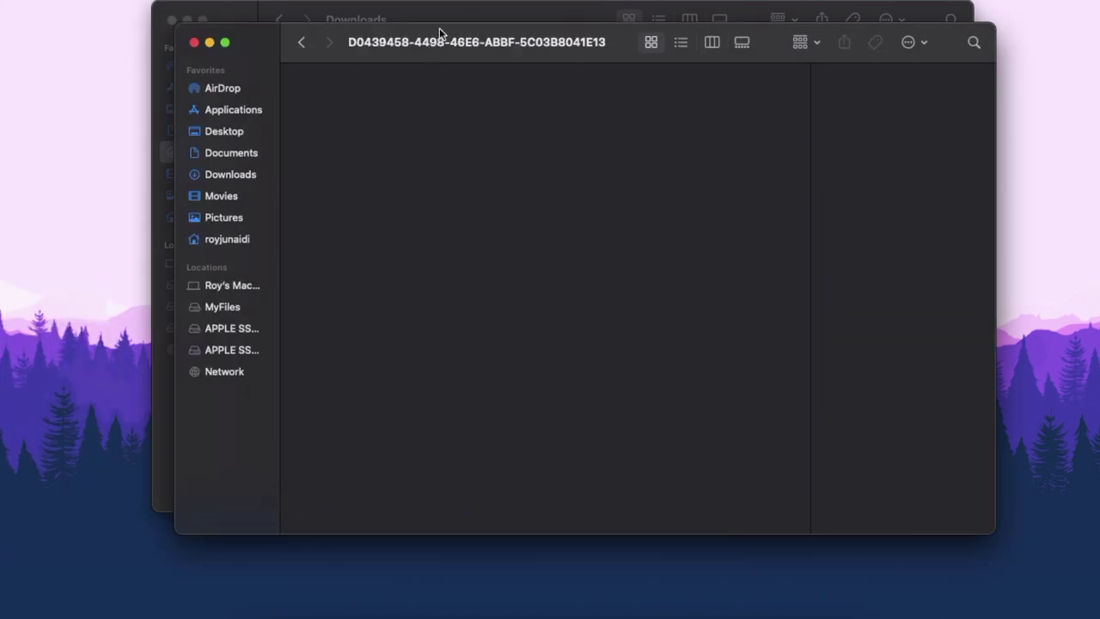
left_click_drag(439, 32, 400, 189)
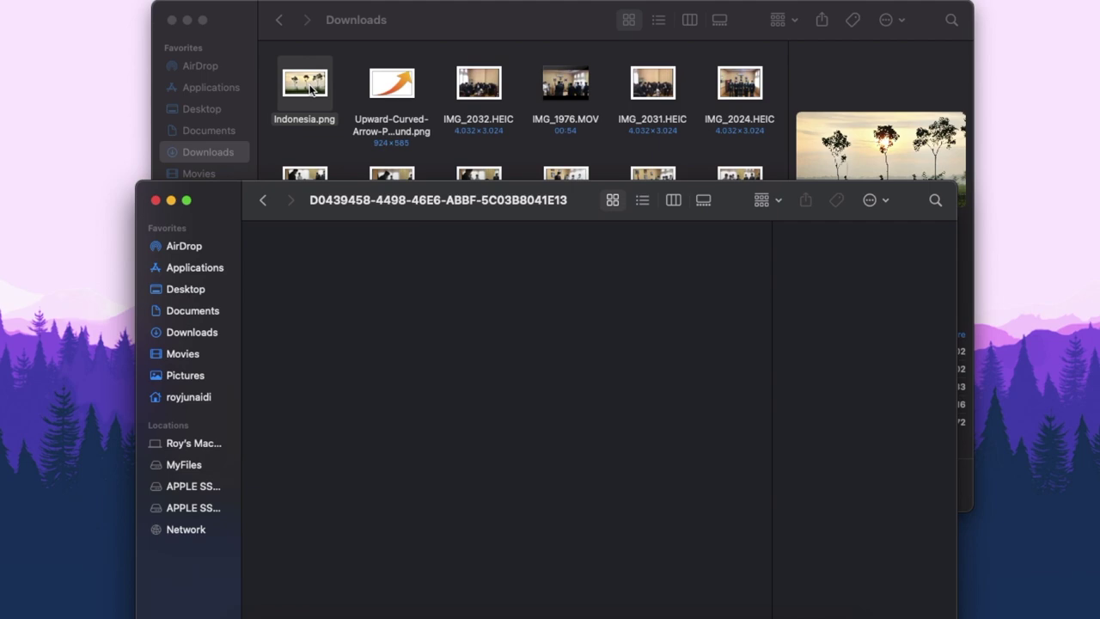
key("super+v")
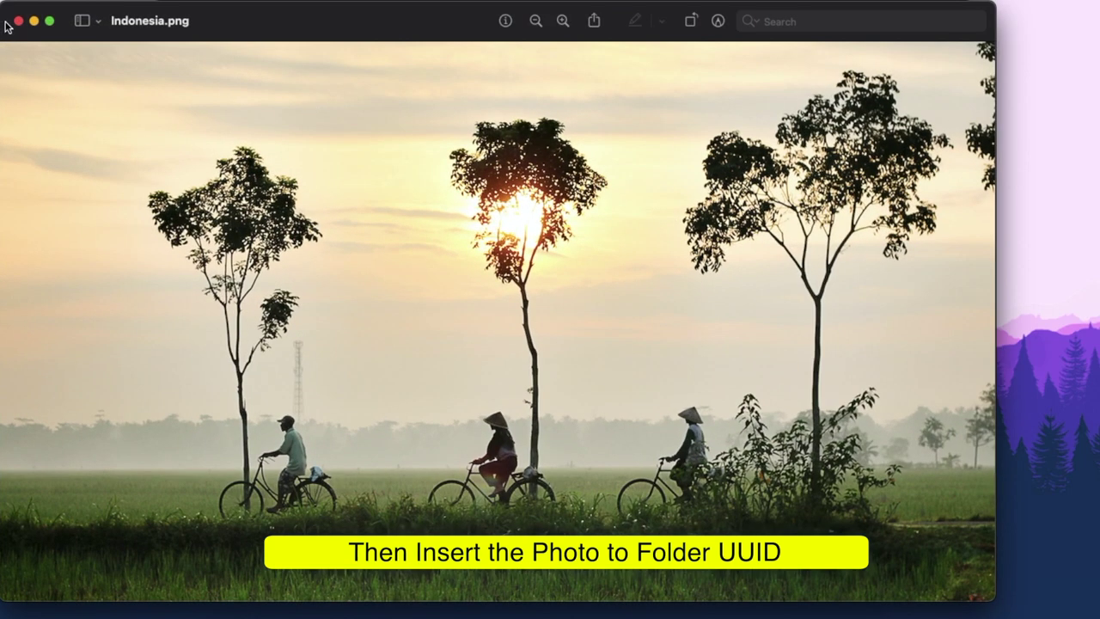
left_click(17, 22)
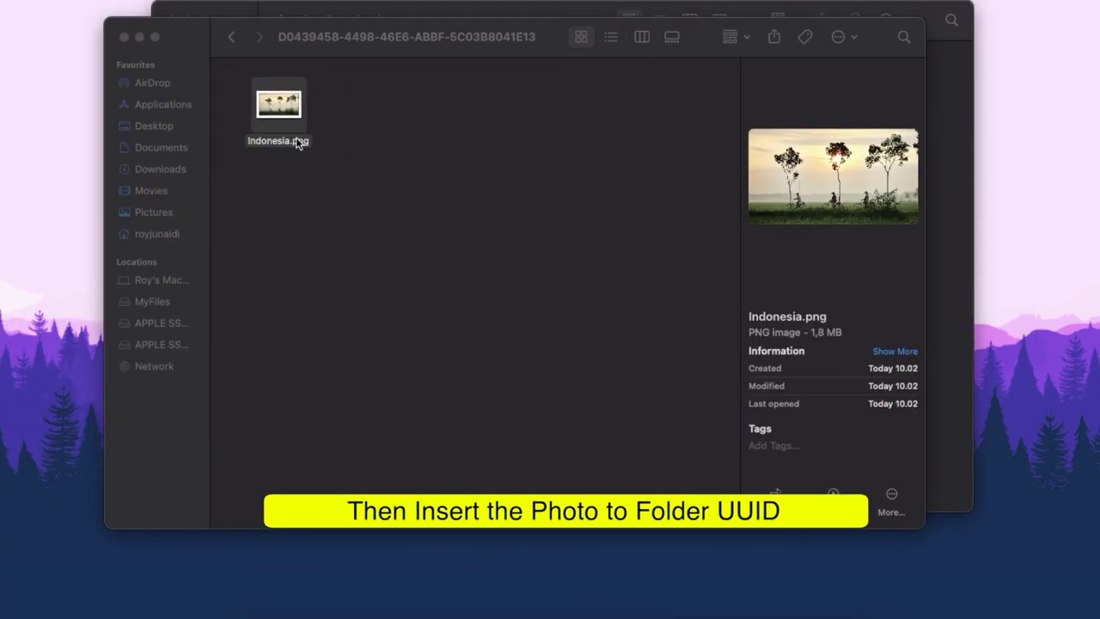
right_click(296, 137)
left_click(326, 232)
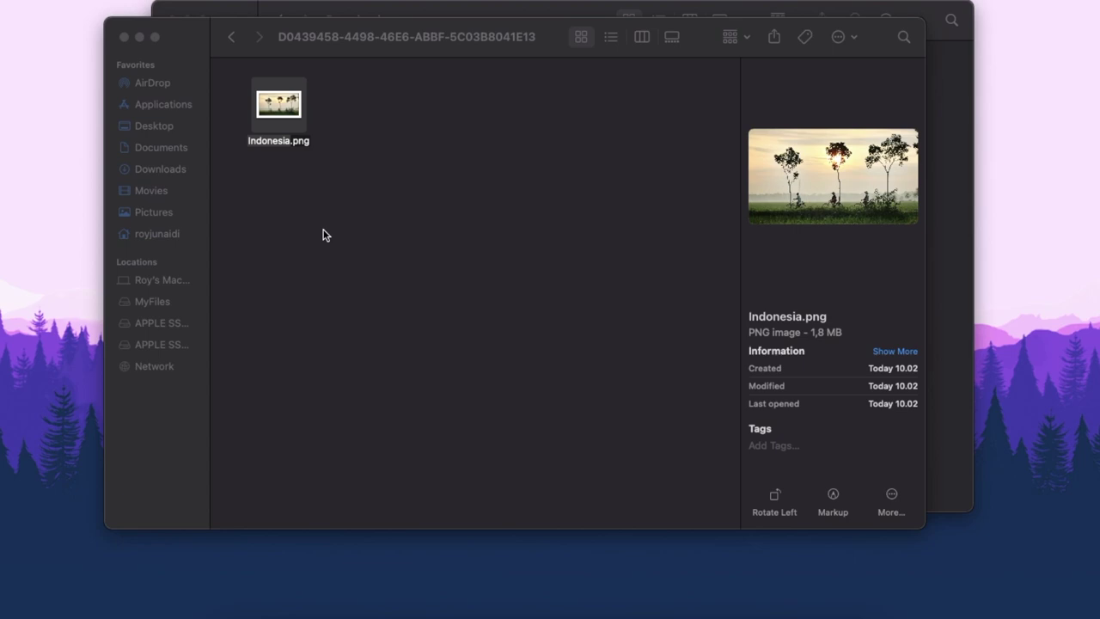
Rename Indonesia.png to Lockscreen.png inside the UUID-named folder
left_click(287, 137)
type("Lockscreen")
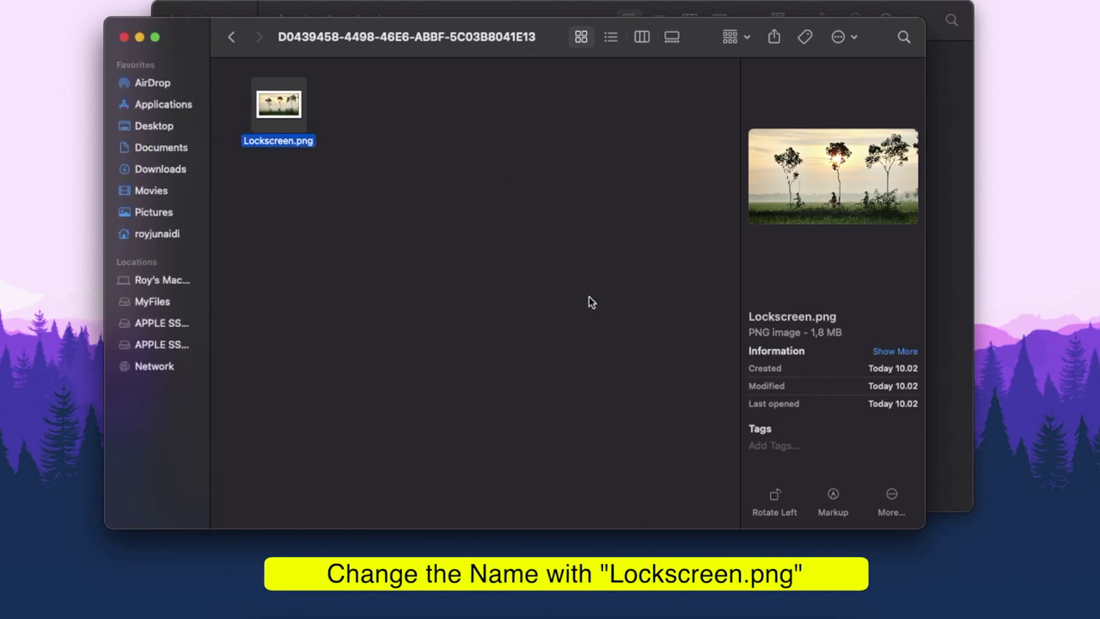
left_click(364, 104)
left_click_drag(276, 101, 251, 91)
left_click(365, 121)
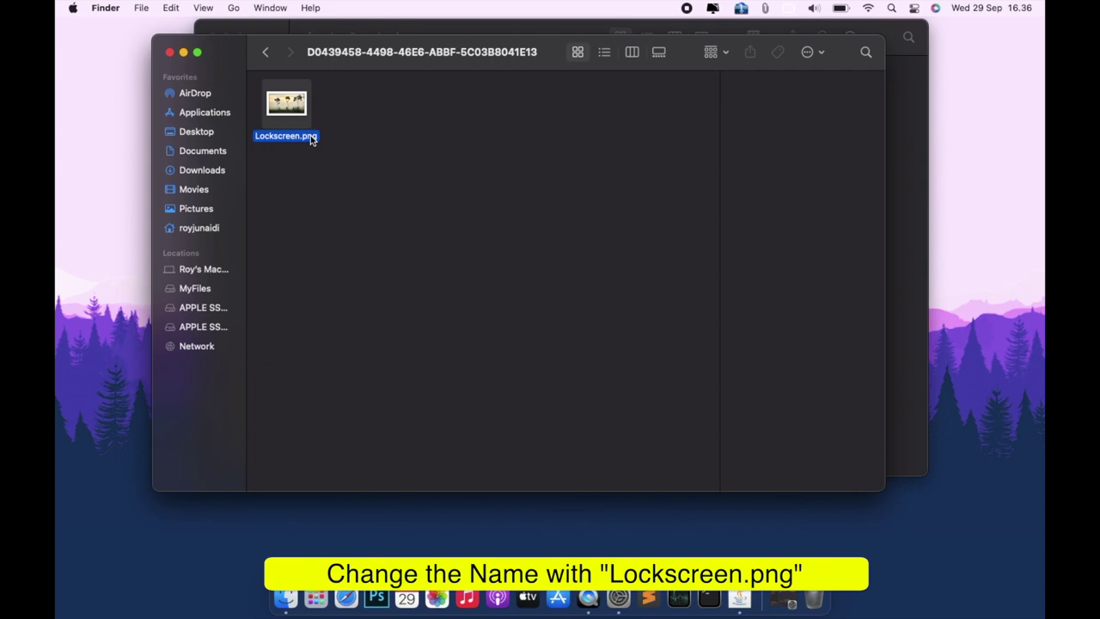
Close the UUID folder and Downloads Finder windows, leaving the desktop showing
right_click(311, 141)
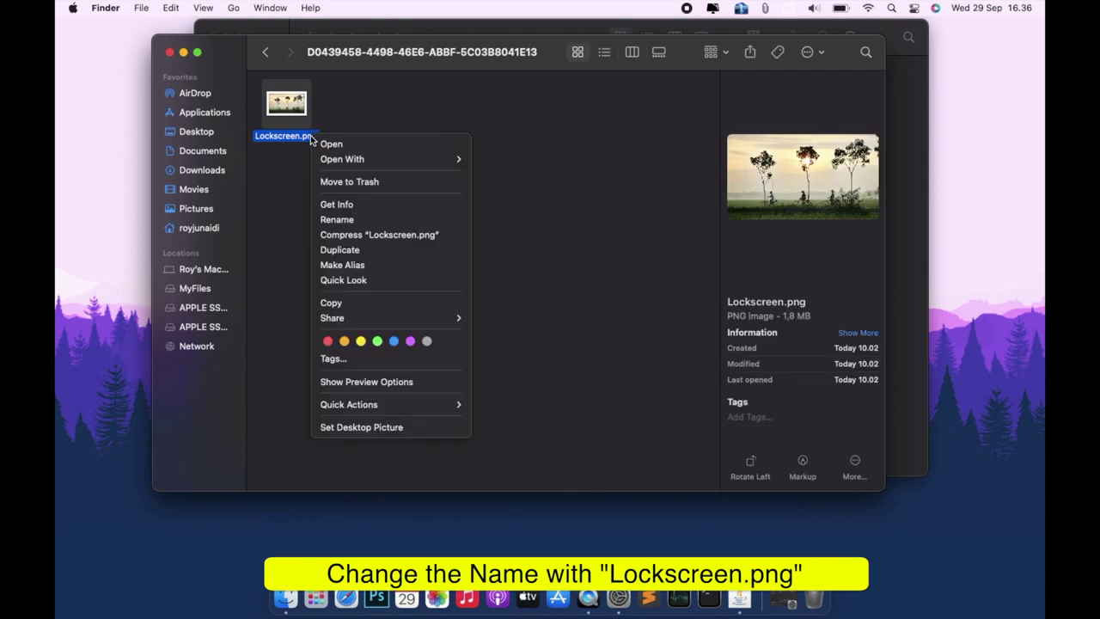
key("Escape")
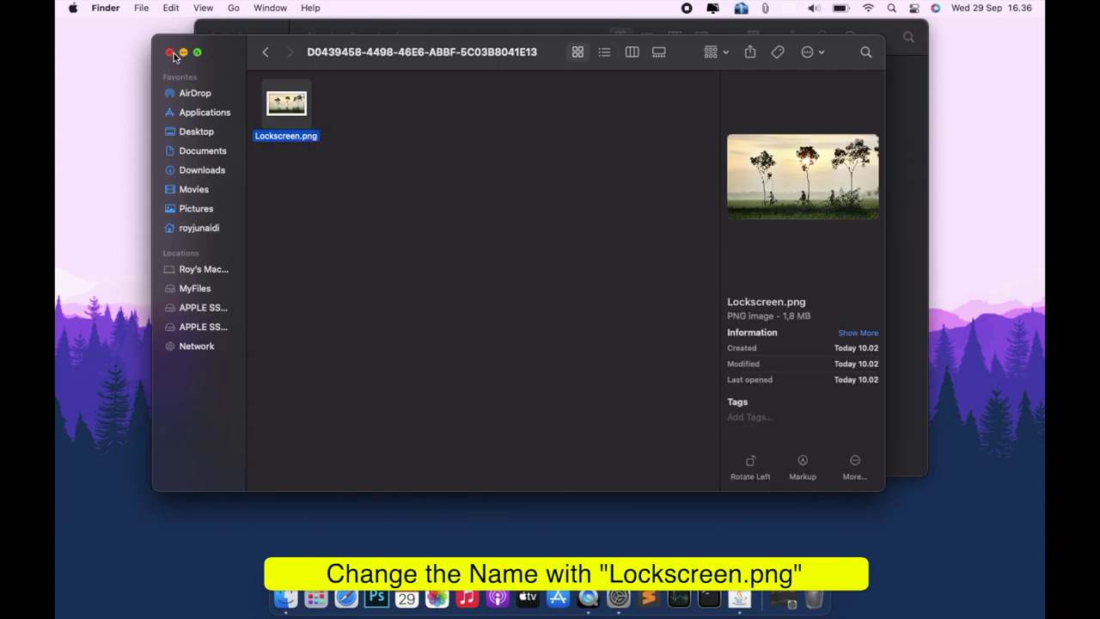
left_click(171, 53)
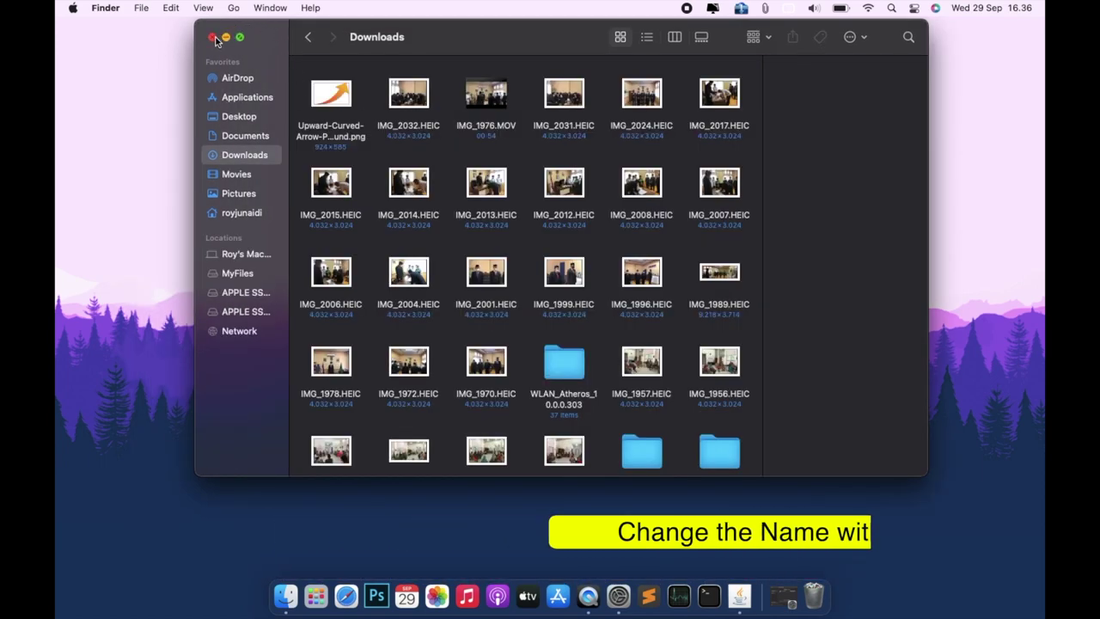
left_click(212, 36)
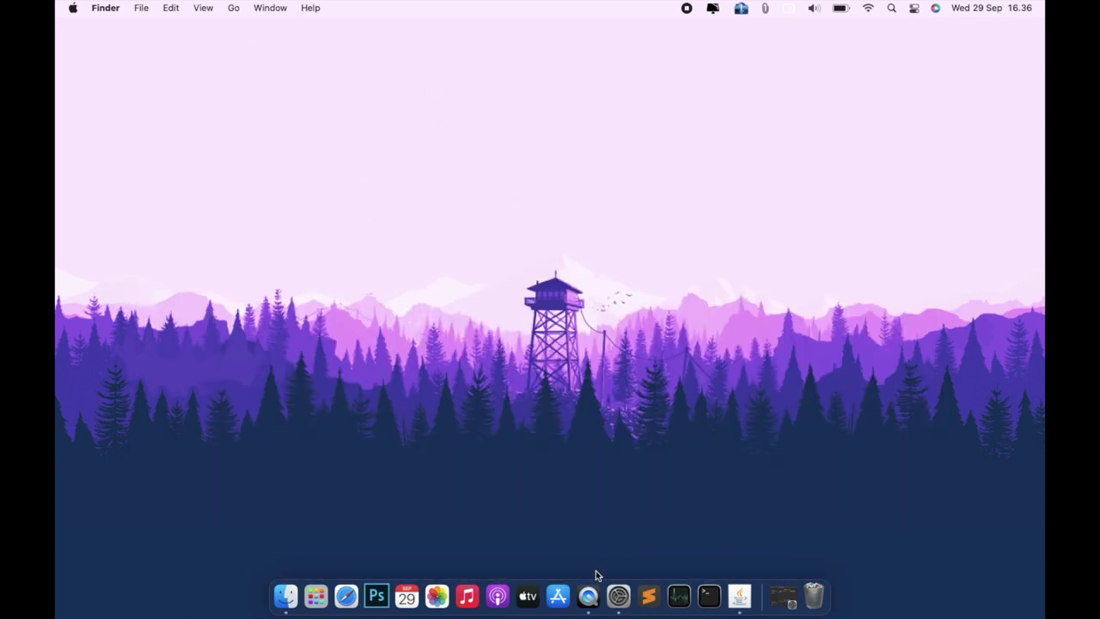
left_click(626, 583)
left_click(441, 398)
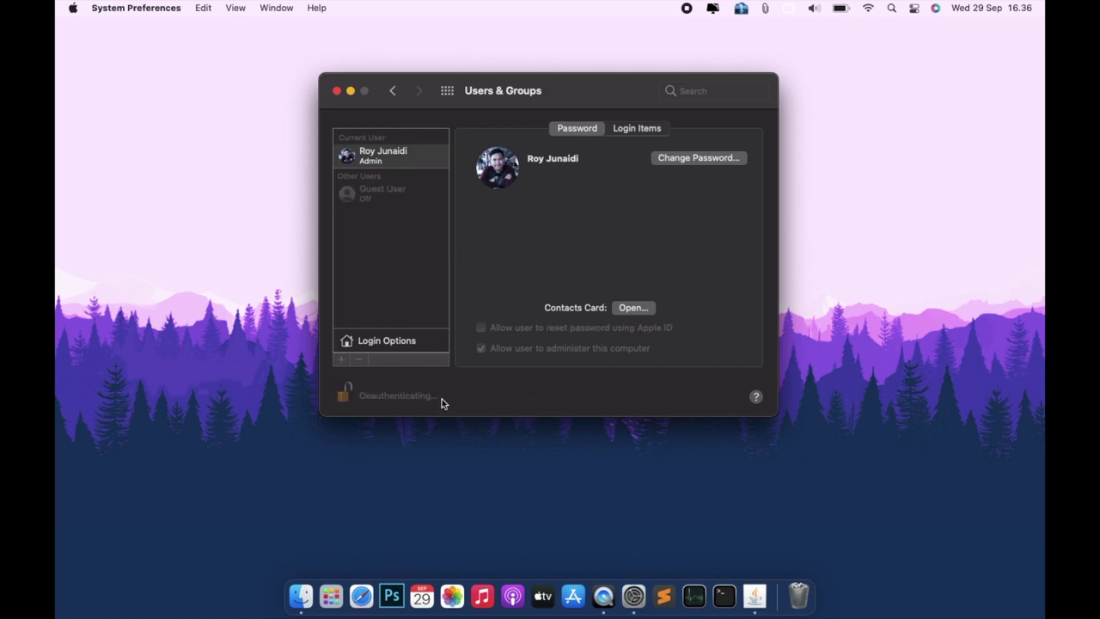
left_click(395, 92)
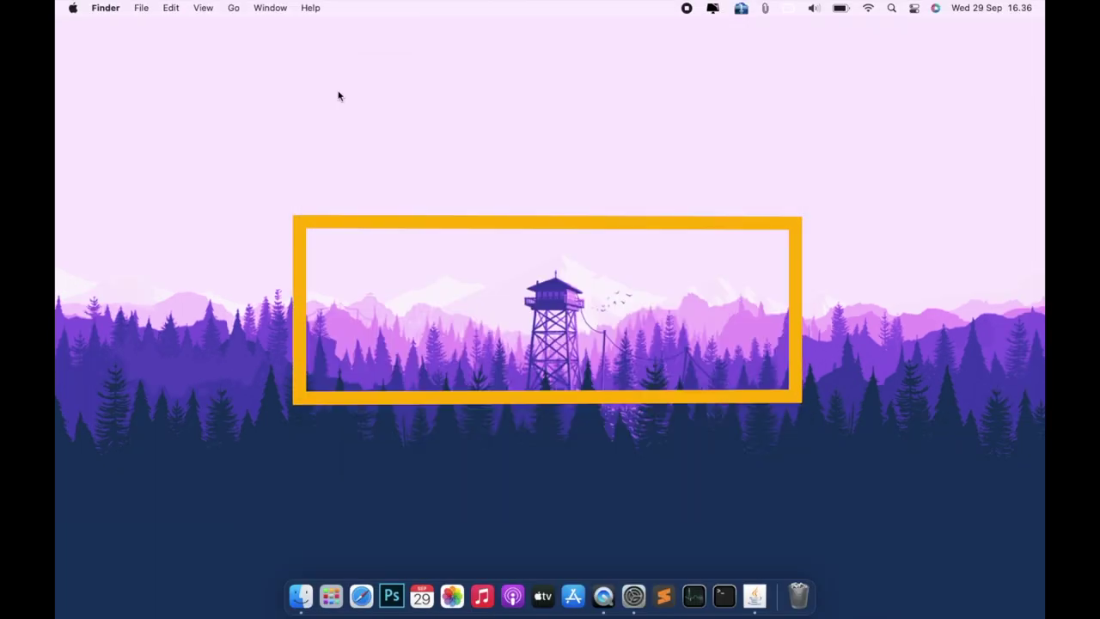
Restart the Mac from the Apple menu to show the new login background
left_click(72, 7)
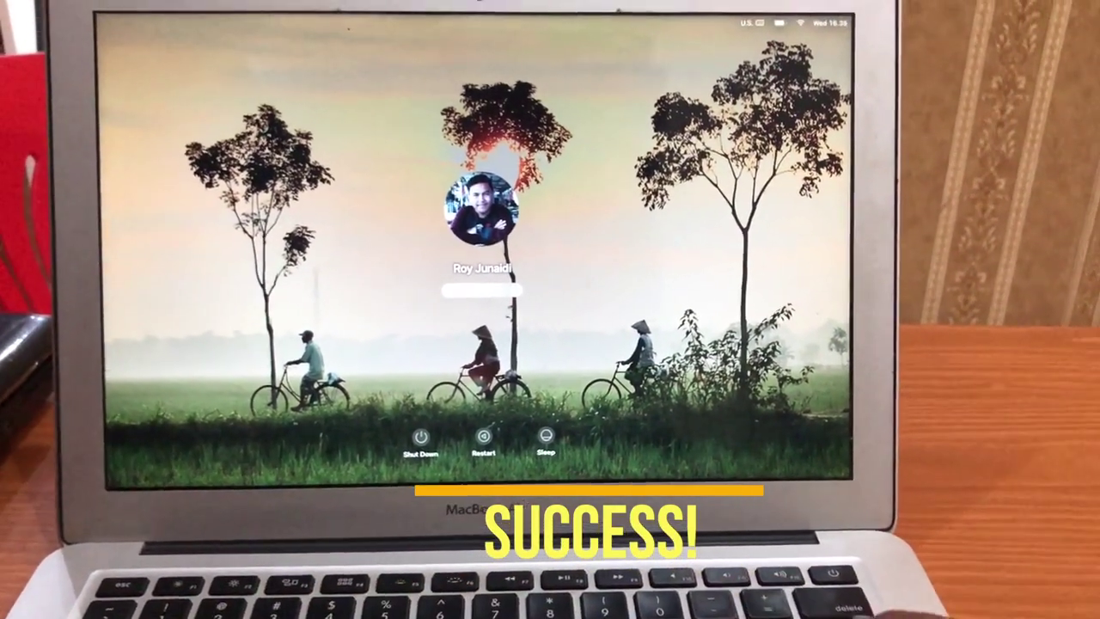
Submit the account password at the login screen to sign in
key("Return")
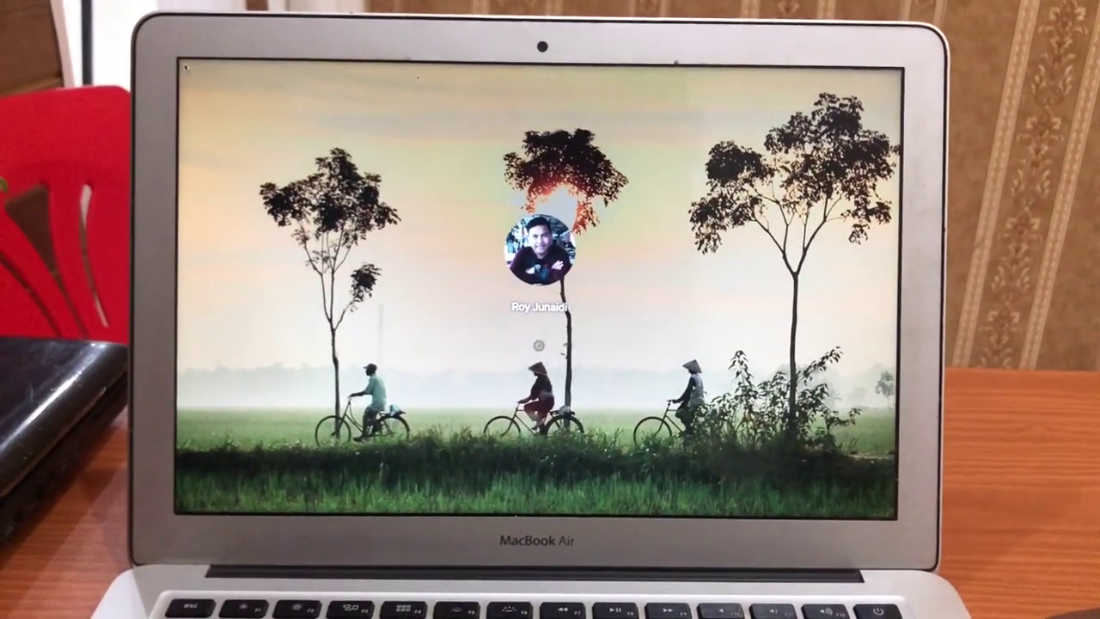